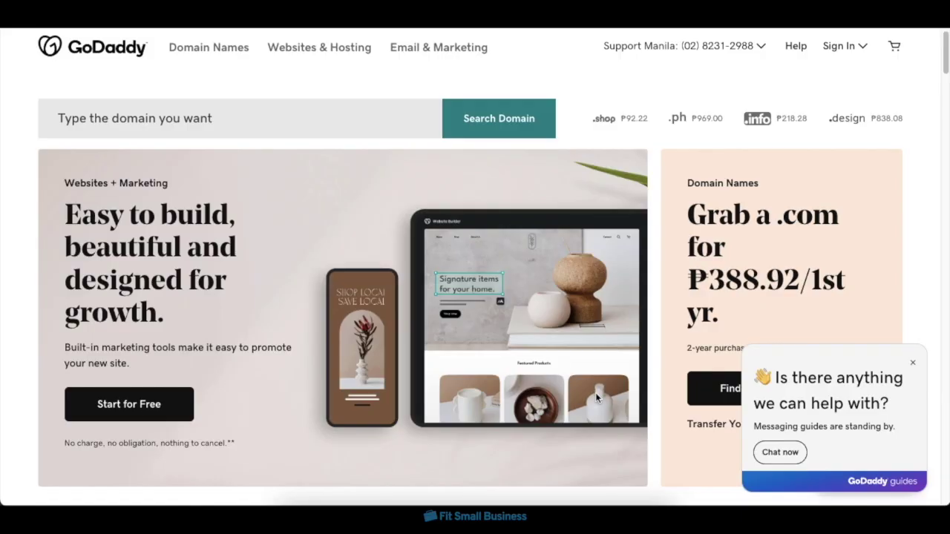
Start a free website and sign up with the Google account e-mail.
click(185, 414)
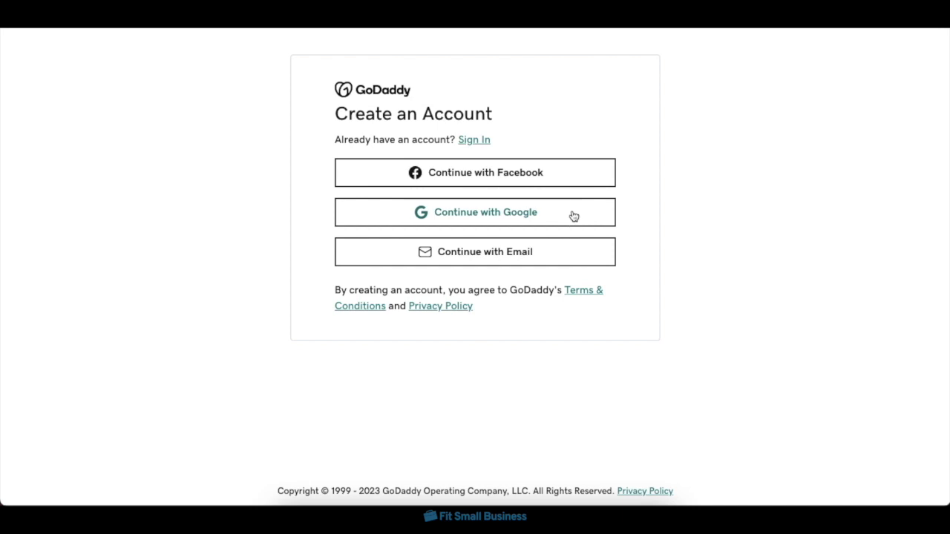
click(574, 219)
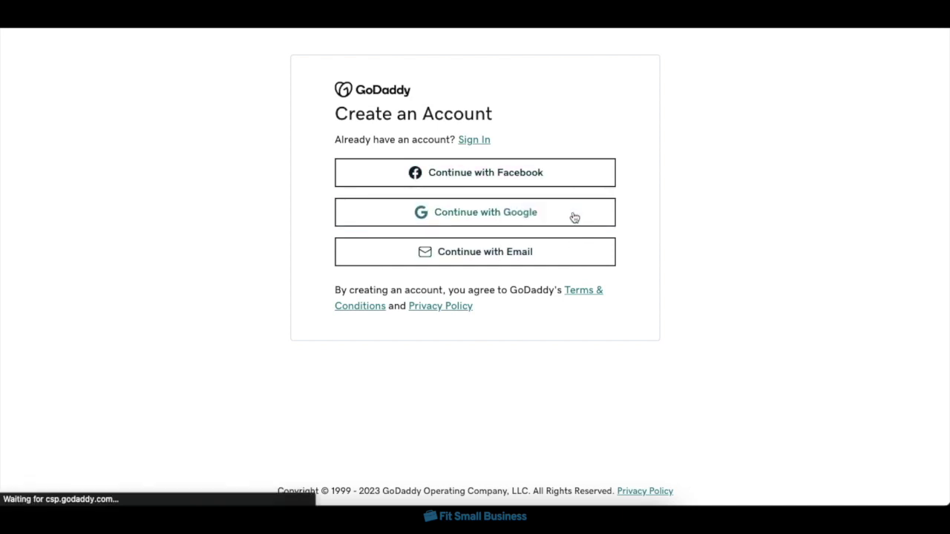
click(501, 229)
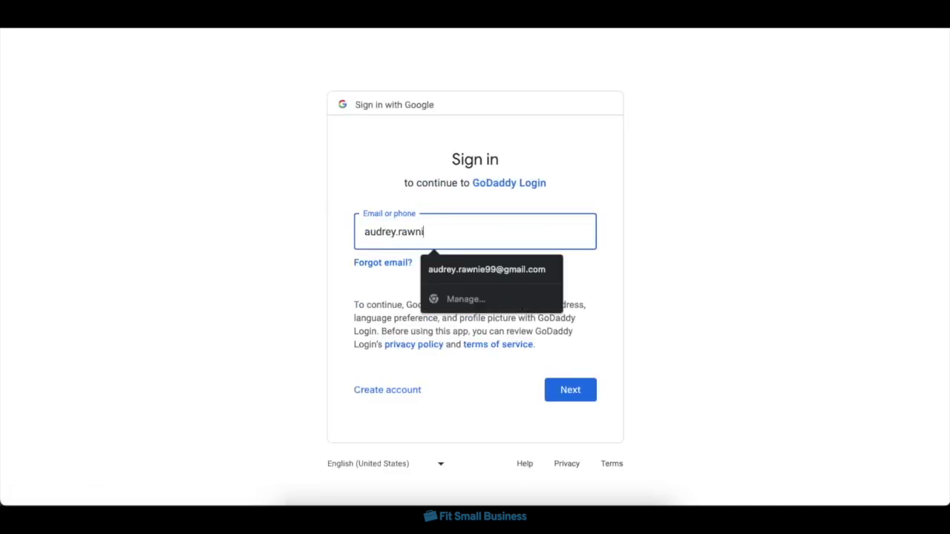
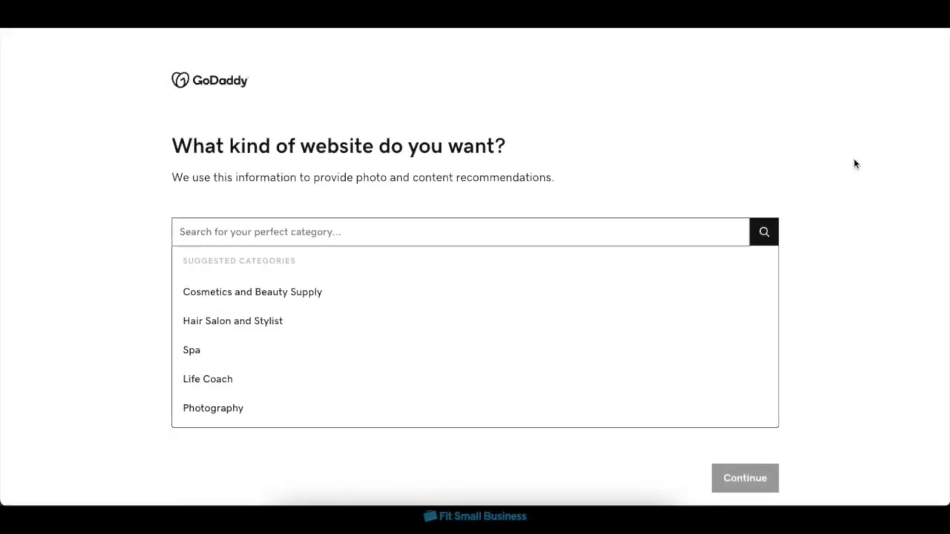
Choose the Flowers category and name the site Audrey's Flower Store.
click(661, 230)
text(Flow)
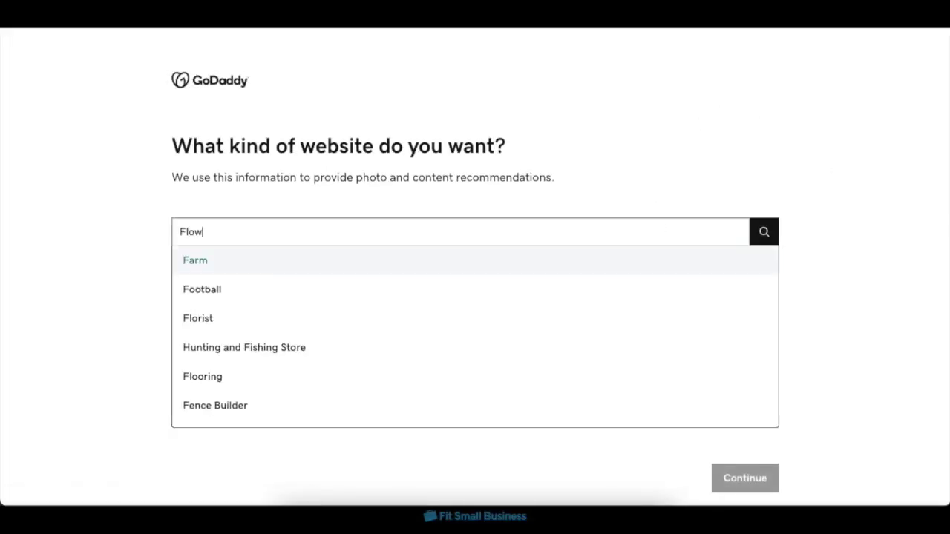
text(er)
click(458, 260)
click(742, 477)
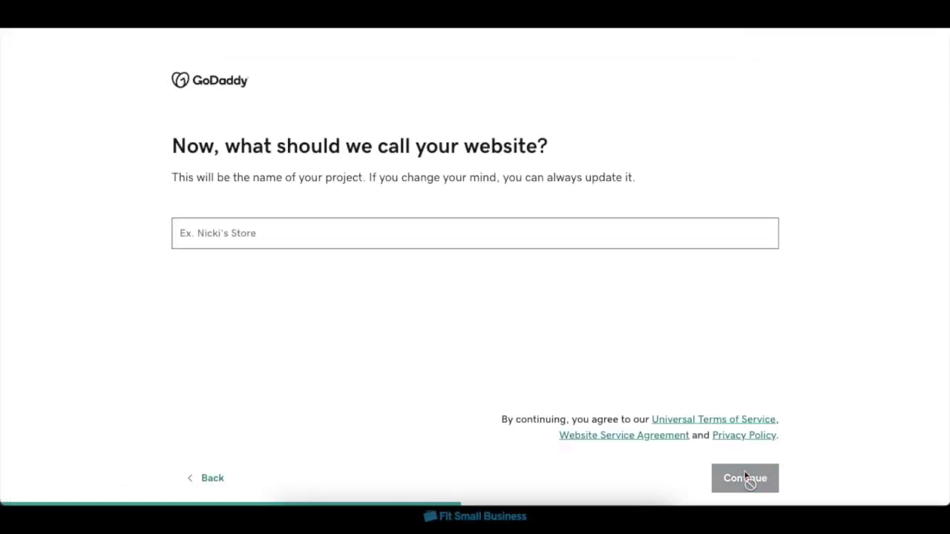
text(Audrey's Flower )
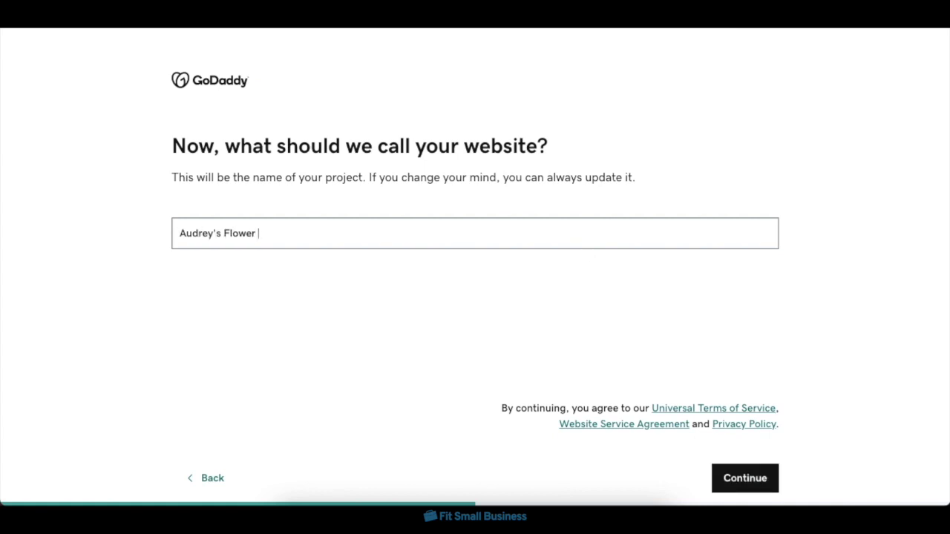
text(Store)
click(753, 487)
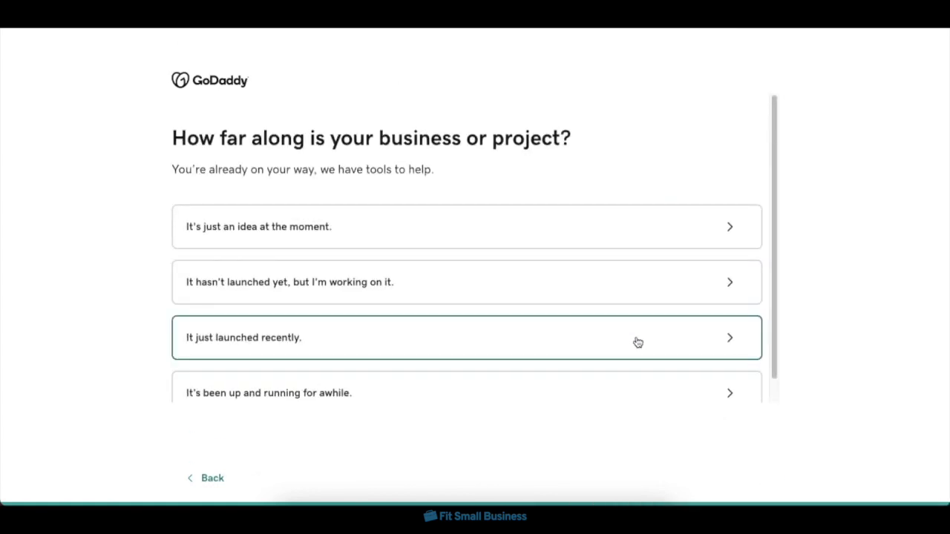
Answer setup questions: business recently launched, simple site, full website.
scroll(636, 342, down, 1)
click(629, 326)
click(642, 271)
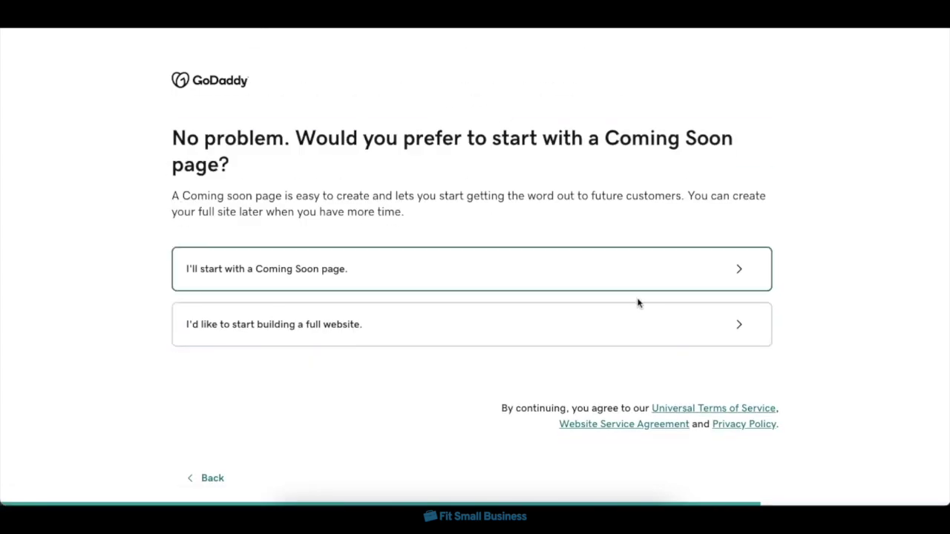
click(623, 321)
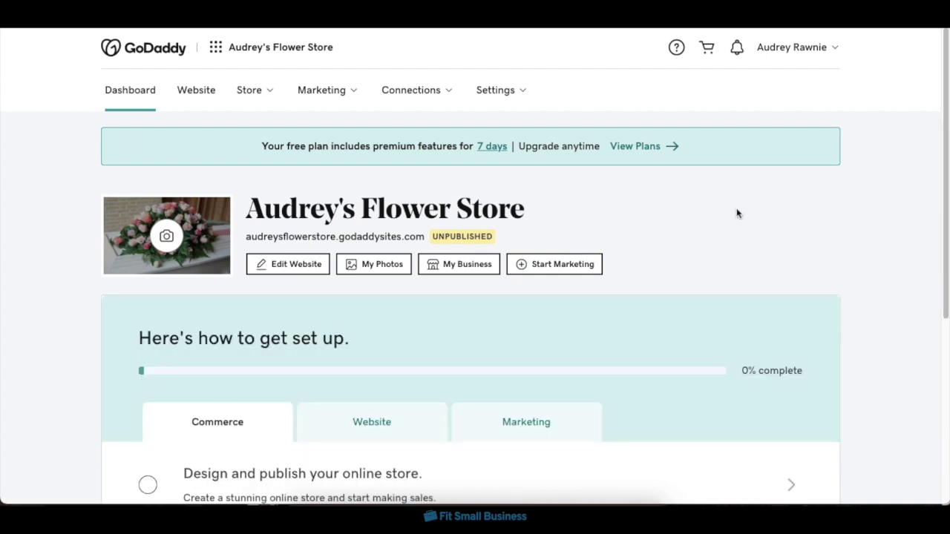
Review the new store's dashboard, then start 'Design and publish your online store' under Commerce.
scroll(736, 213, down, 3)
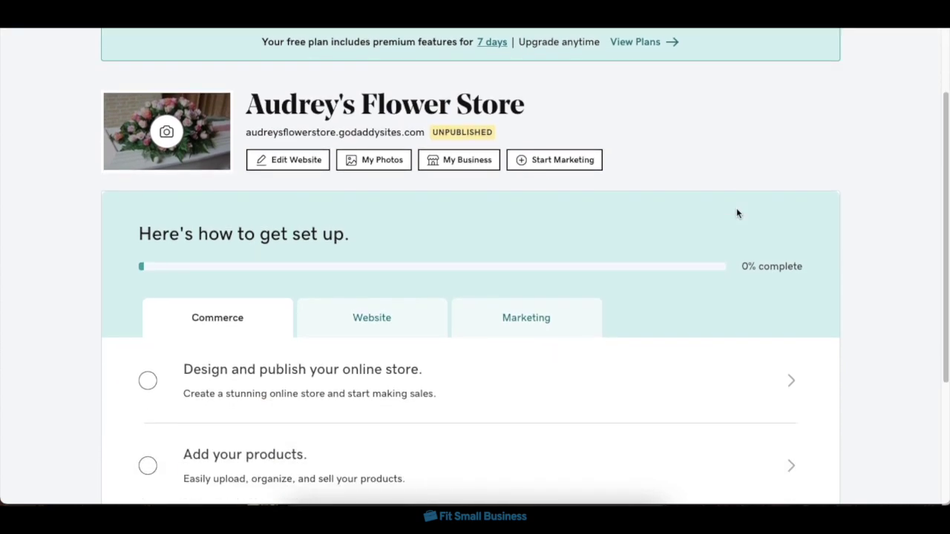
scroll(737, 213, down, 1)
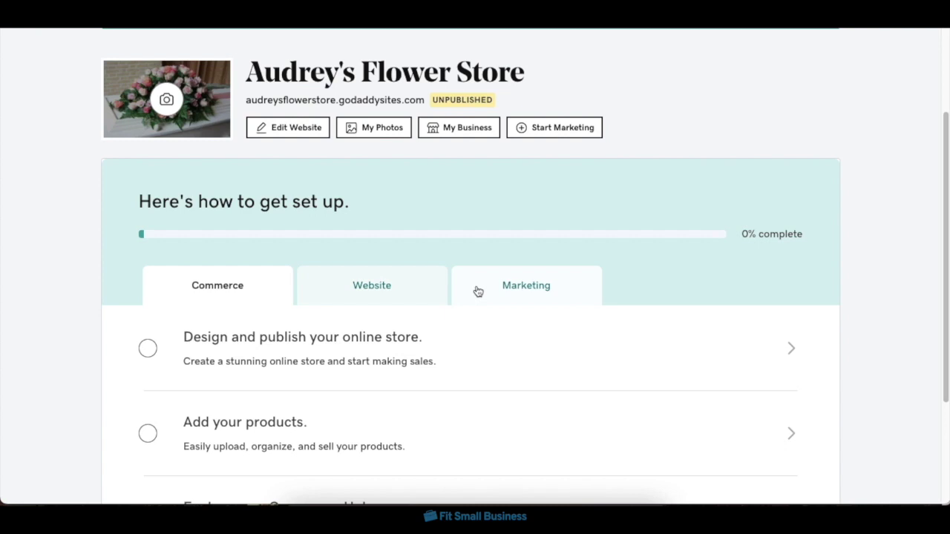
scroll(751, 270, down, 2)
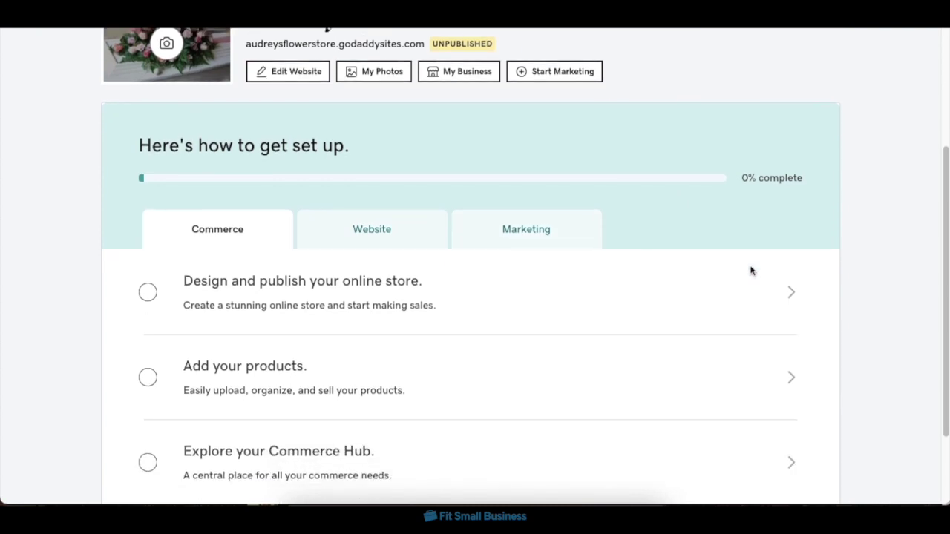
scroll(750, 272, up, 3)
scroll(750, 271, up, 2)
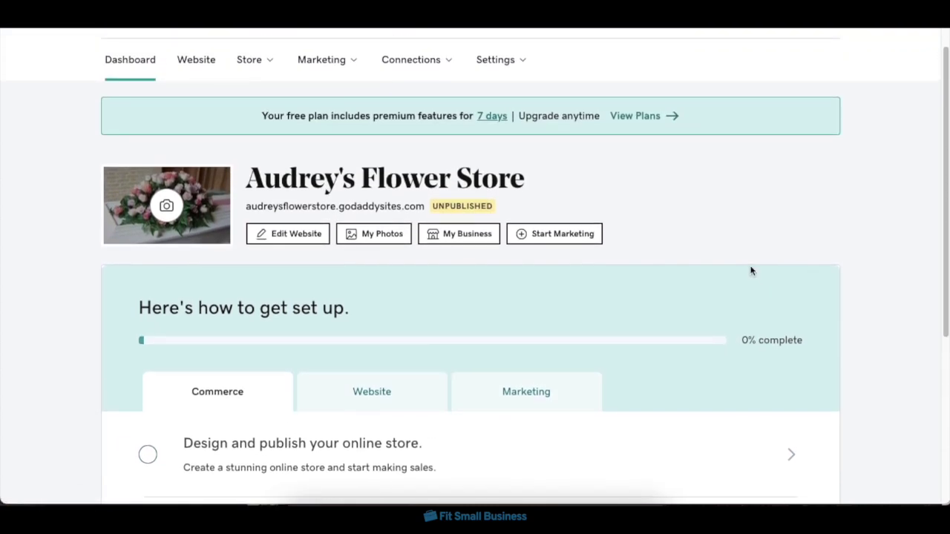
scroll(751, 271, down, 1)
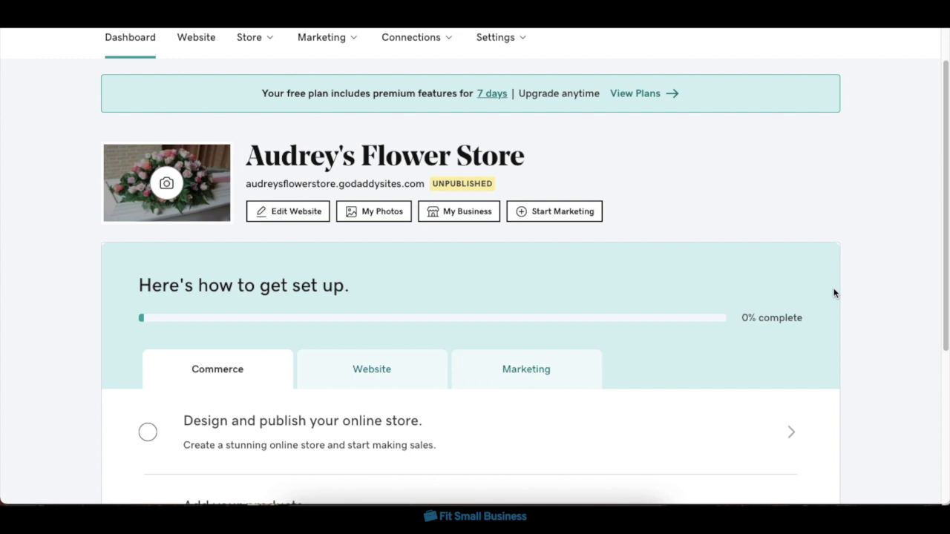
scroll(834, 293, down, 3)
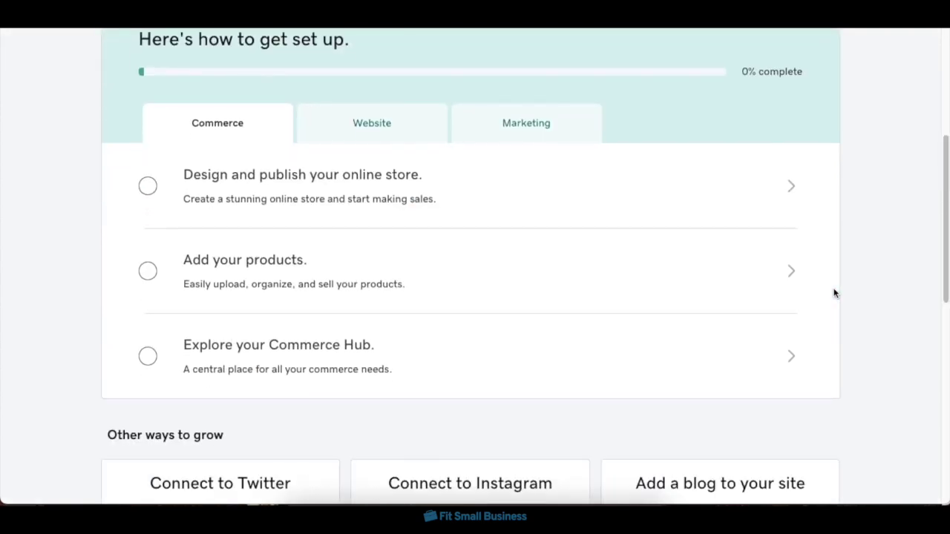
scroll(833, 293, up, 1)
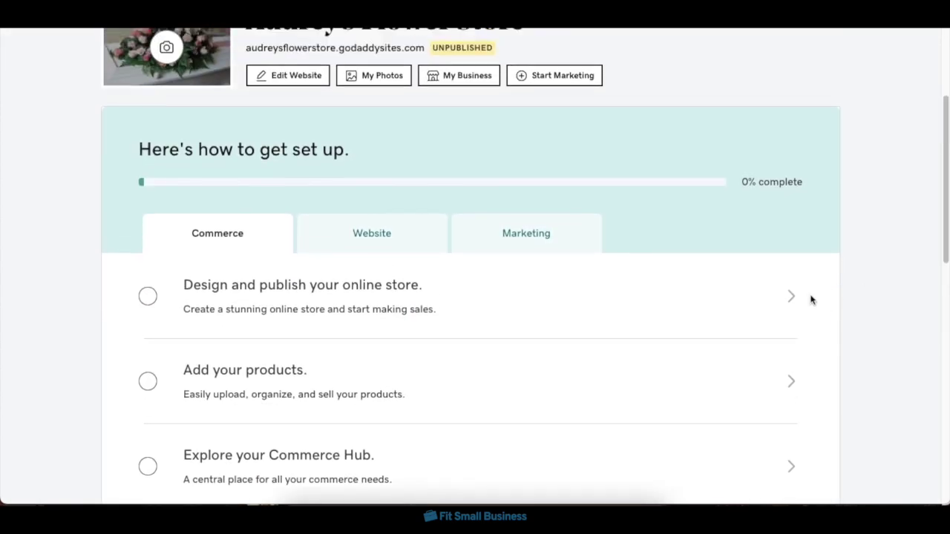
click(614, 302)
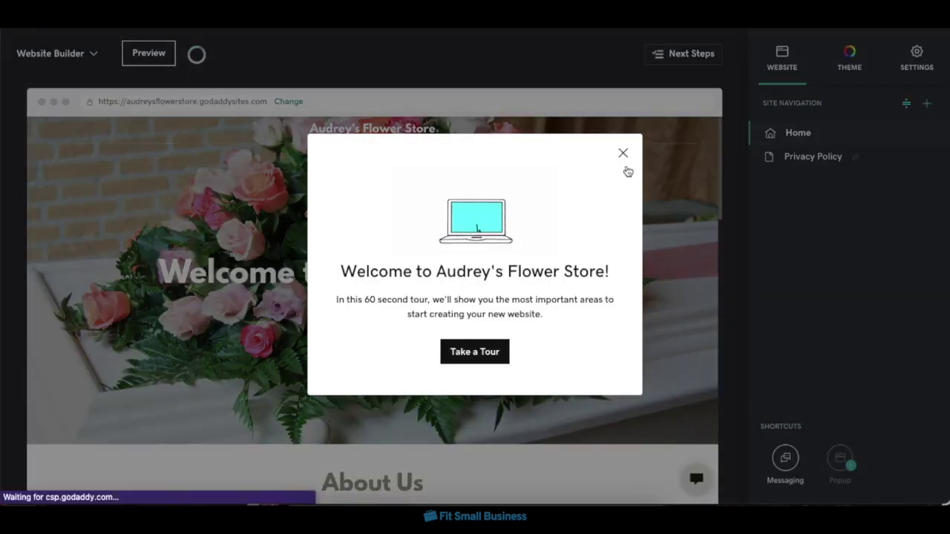
Dismiss the welcome tour and Next Steps tip, then scroll to the Online Store section.
click(625, 154)
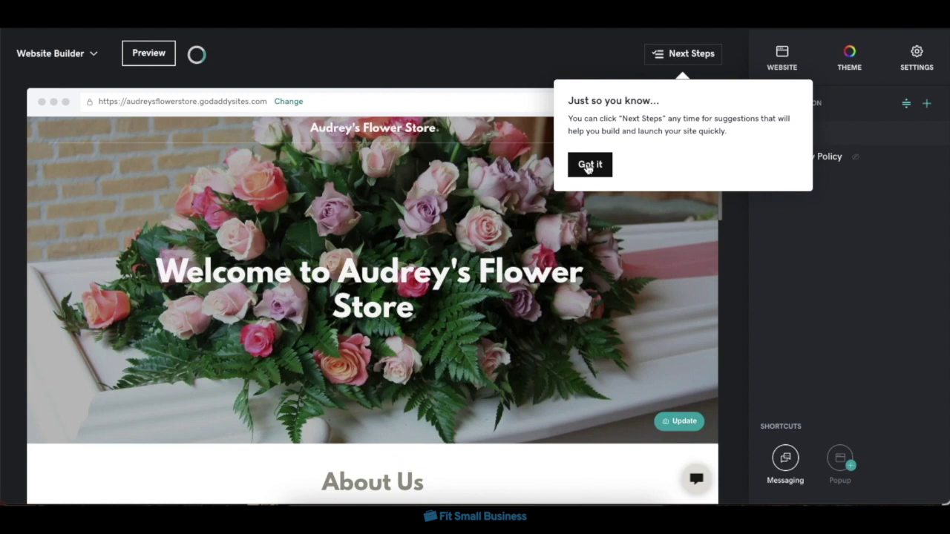
click(608, 168)
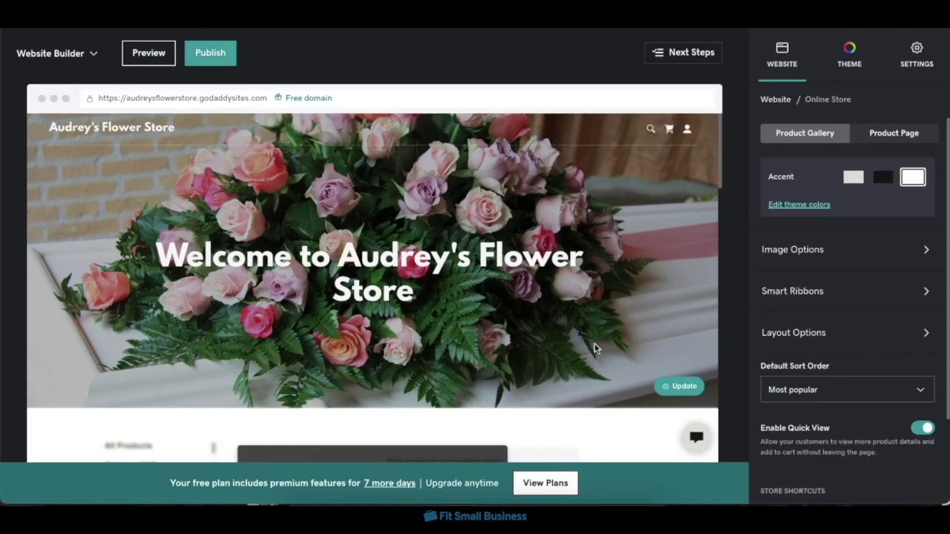
scroll(527, 315, down, 3)
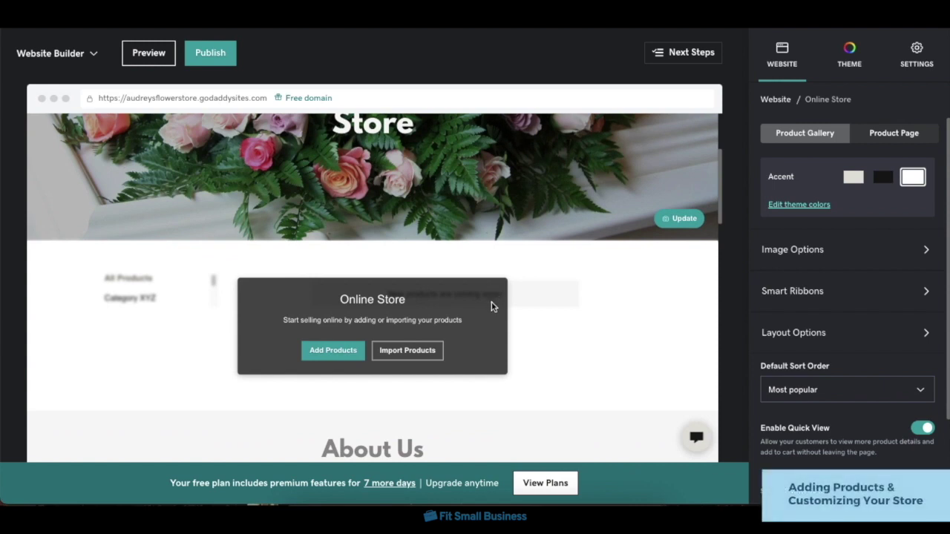
Add a Birthday Bouquet product with bouquet.jpg uploaded as its image.
click(322, 352)
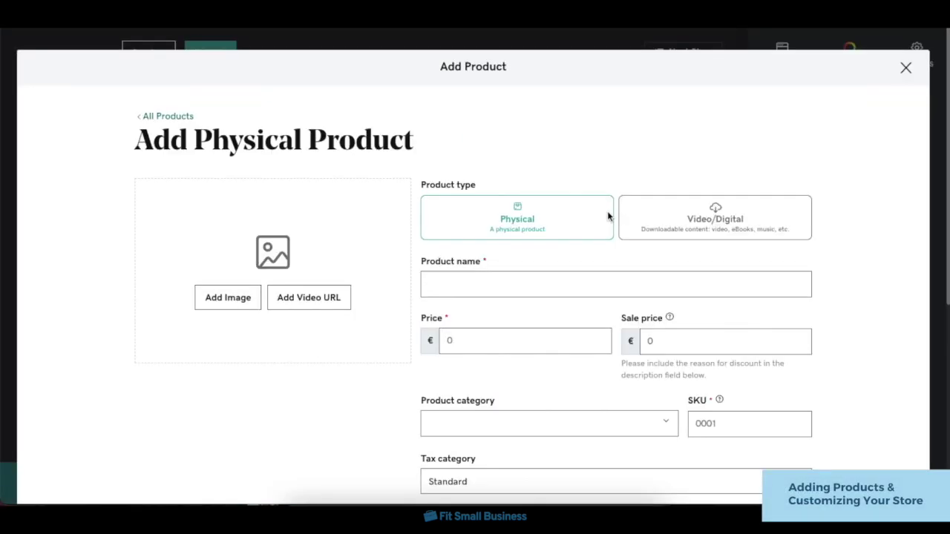
text(Birthday Bouquet)
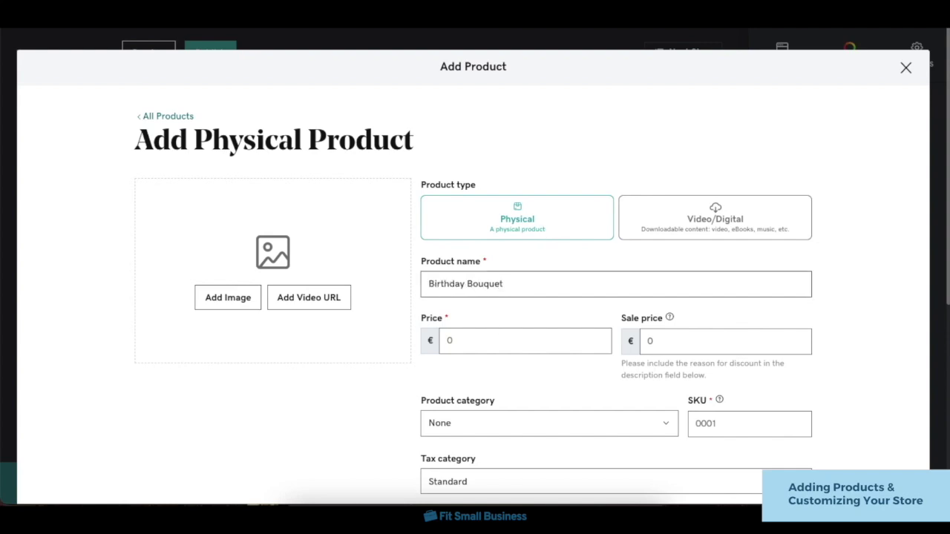
click(210, 304)
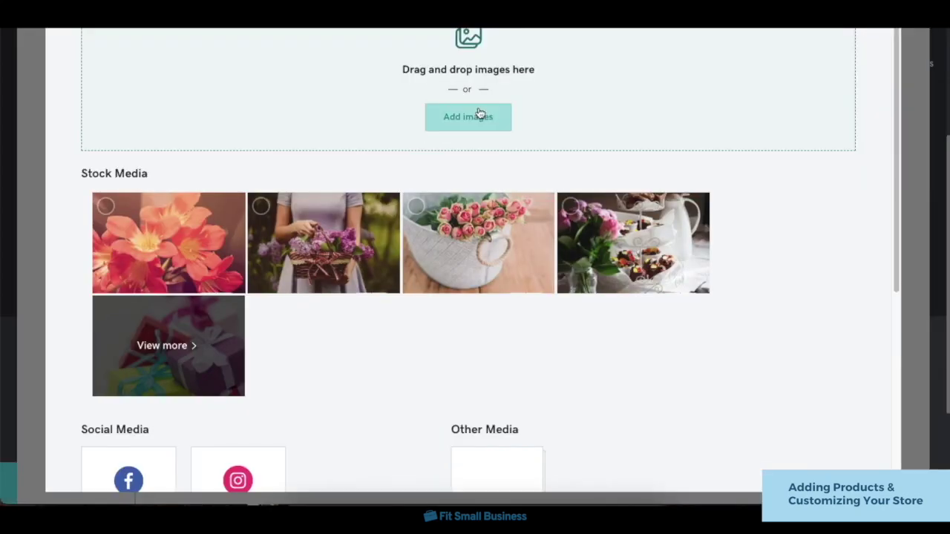
click(483, 117)
double_click(420, 175)
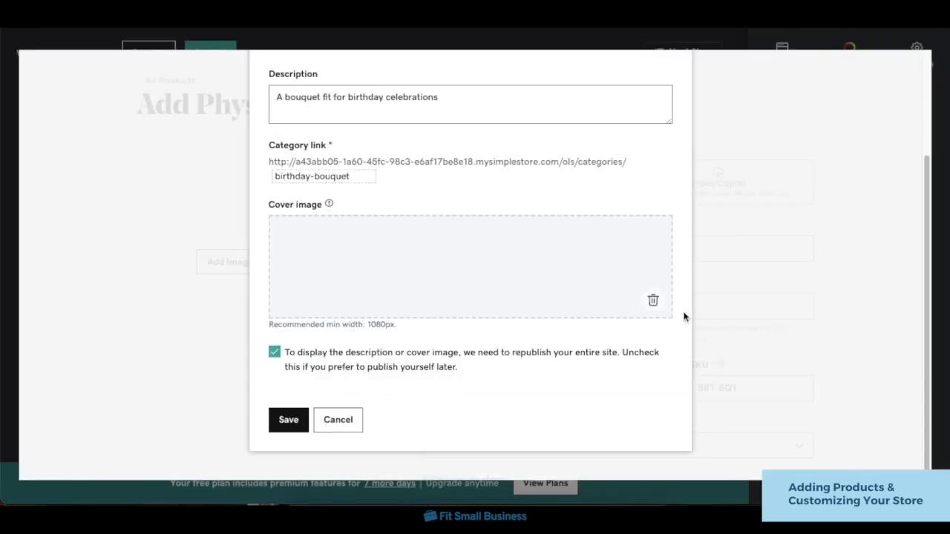
click(282, 420)
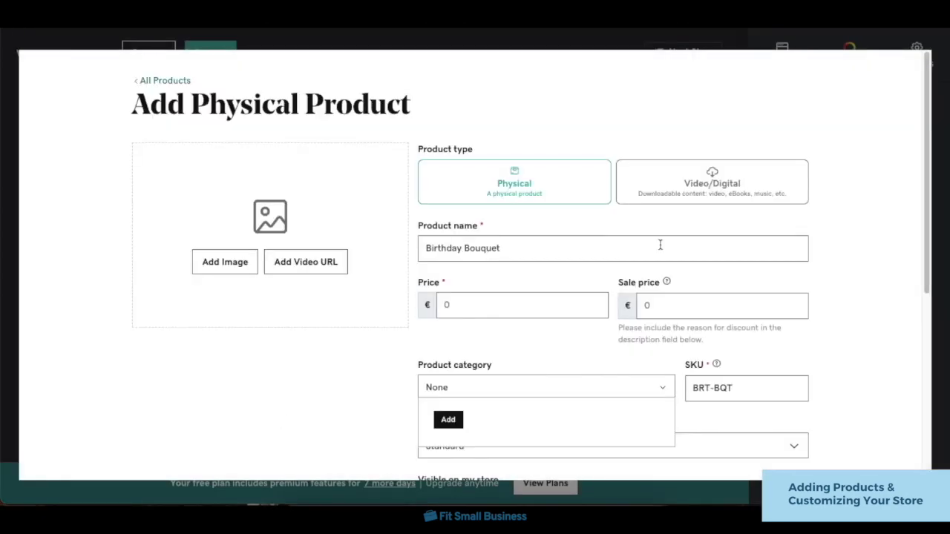
Keep it physical, review shipping and search engine settings, and save it at €40,00.
click(709, 194)
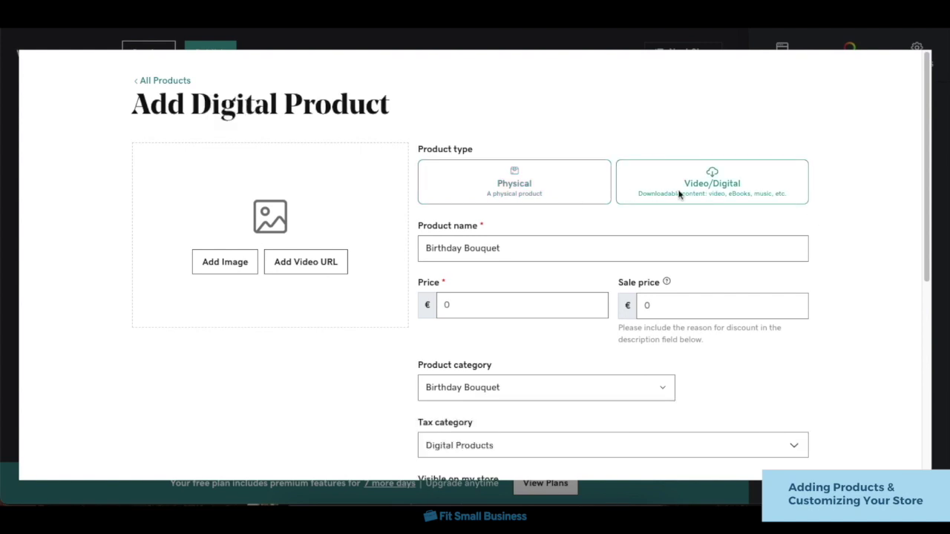
click(563, 200)
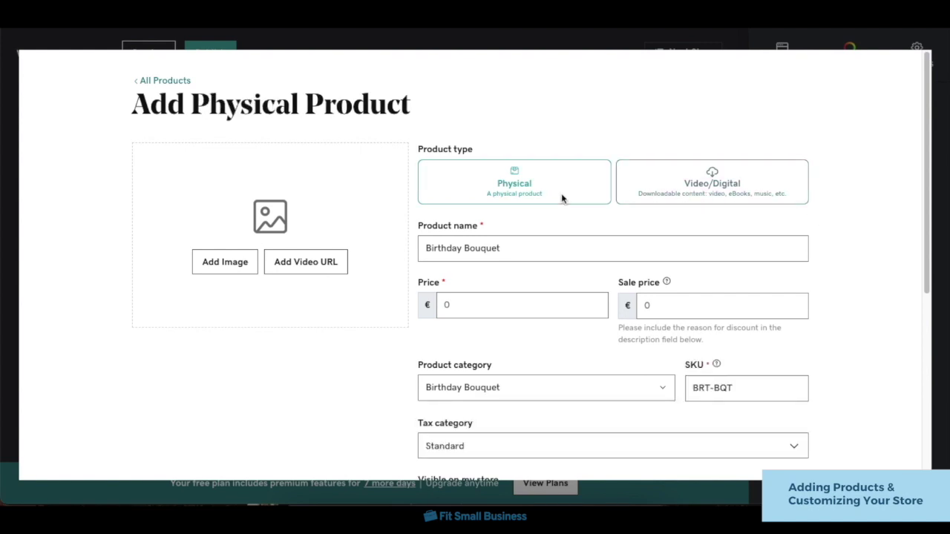
scroll(606, 337, down, 1)
scroll(606, 337, down, 3)
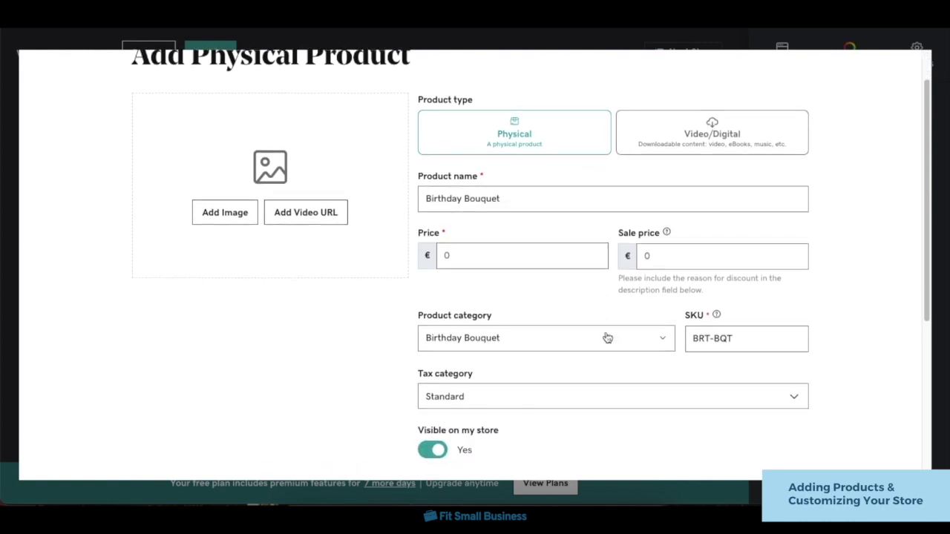
scroll(606, 337, down, 1)
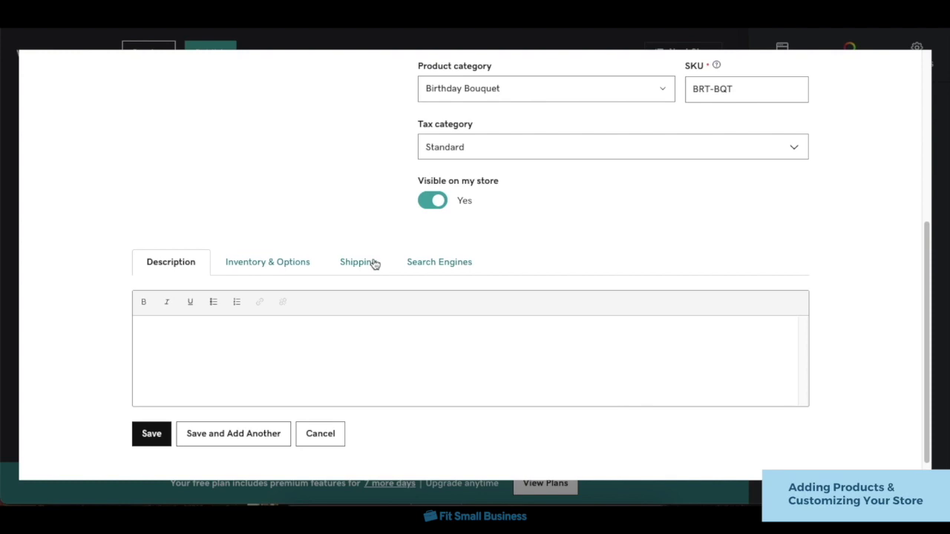
click(375, 264)
scroll(475, 405, down, 2)
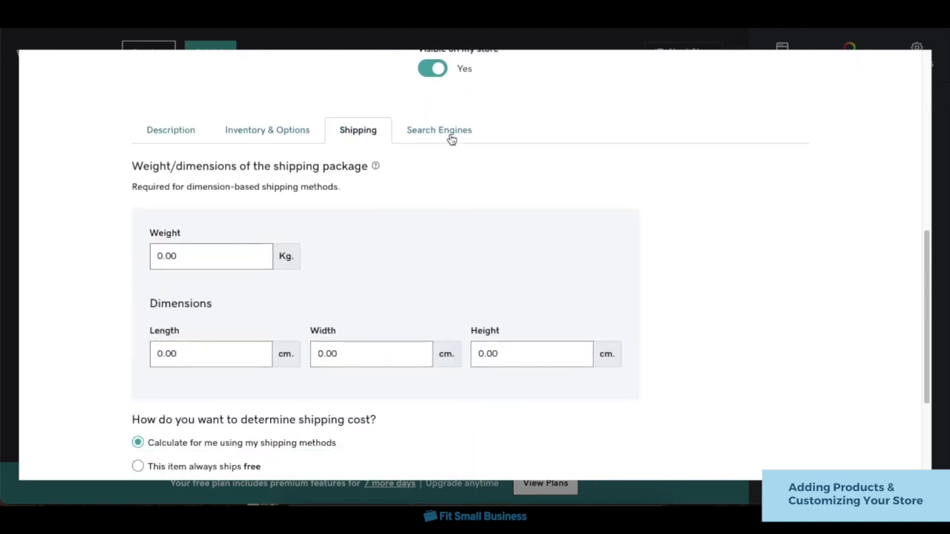
click(451, 139)
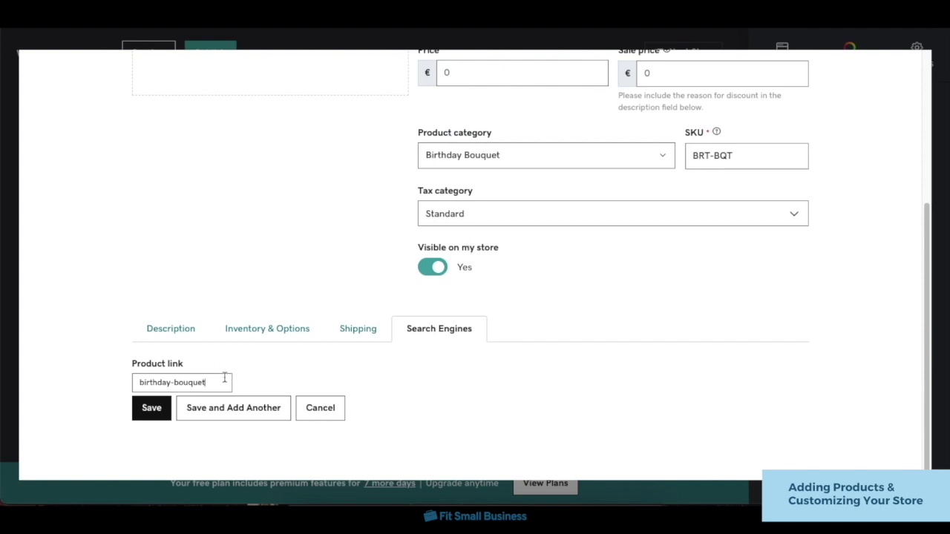
click(151, 412)
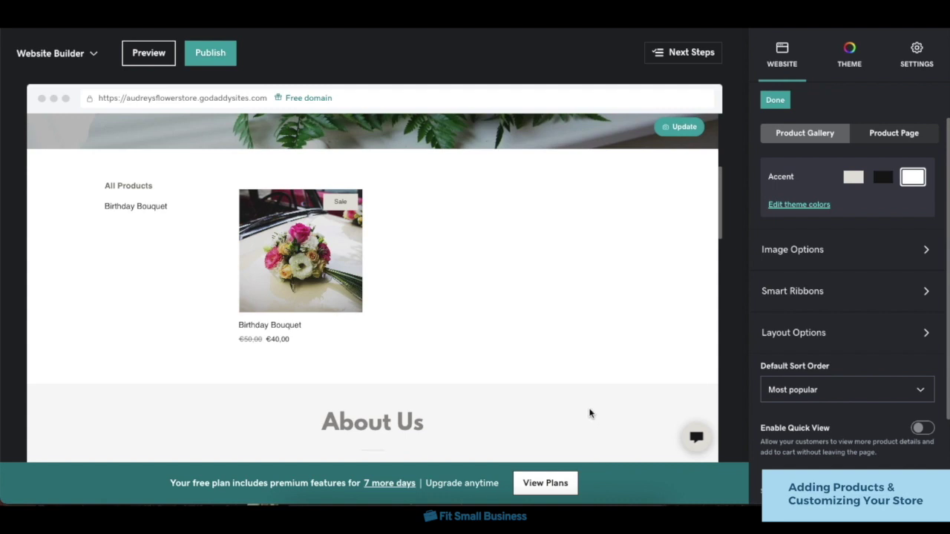
Set the product gallery to 2 columns, a black accent, and landscape product images.
click(852, 340)
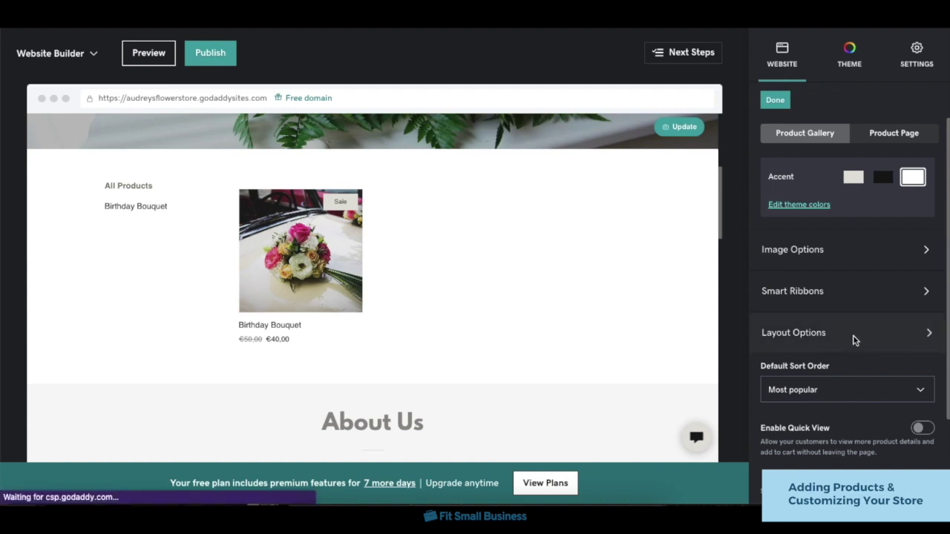
click(853, 156)
click(854, 180)
click(770, 100)
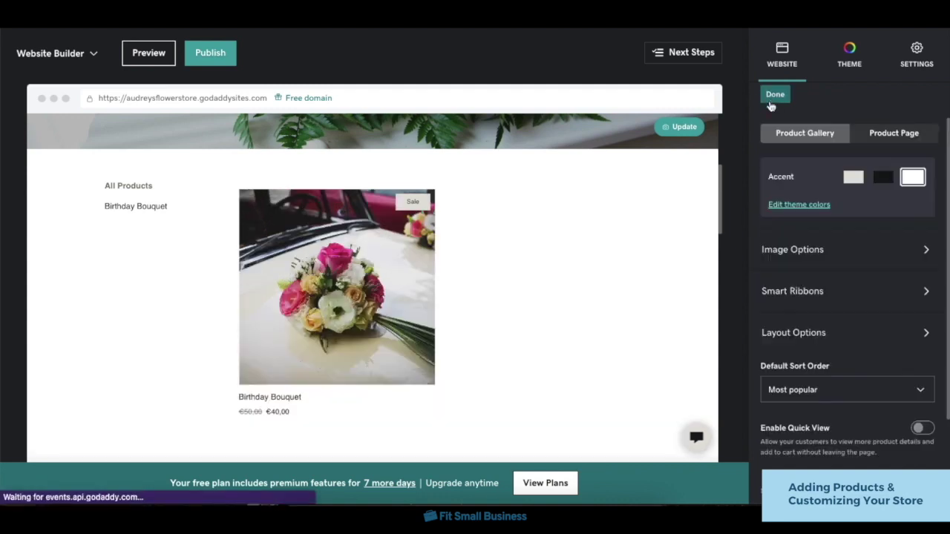
click(885, 178)
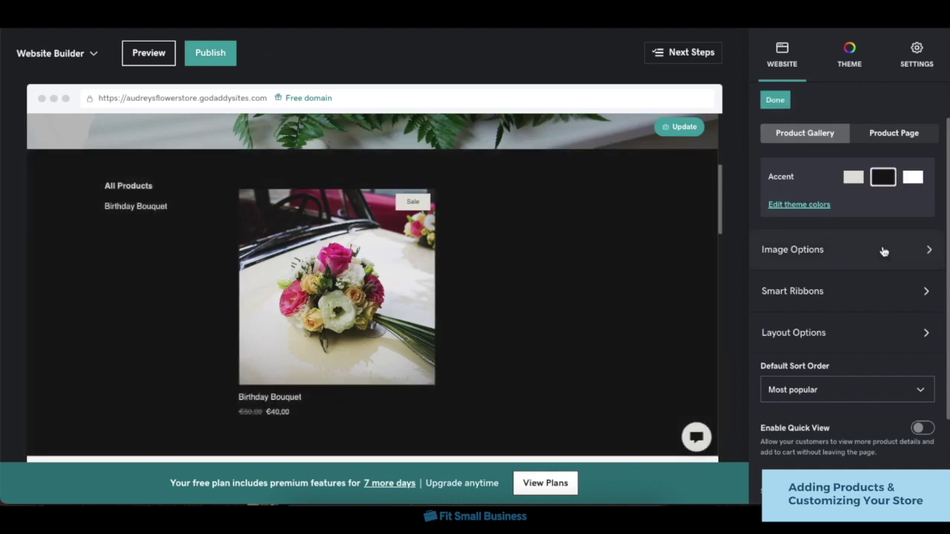
click(880, 249)
click(912, 151)
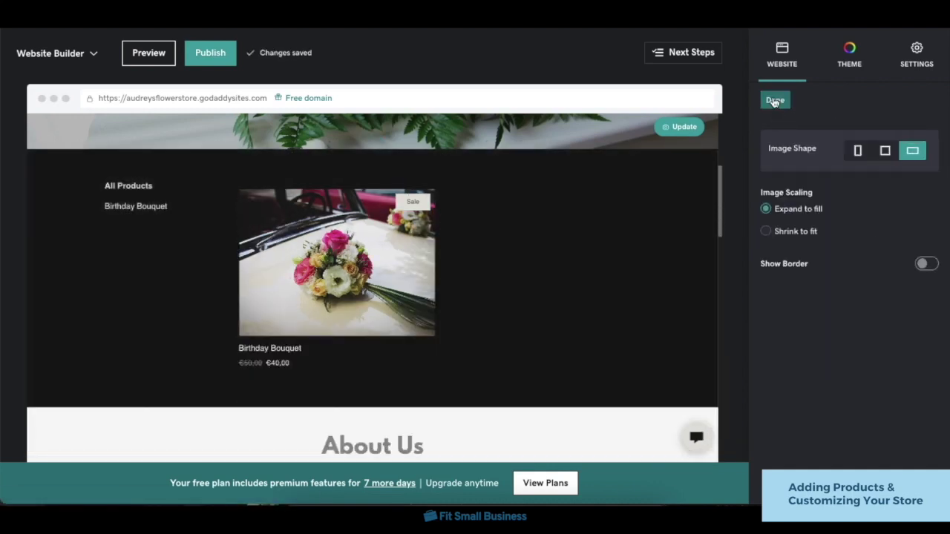
click(774, 99)
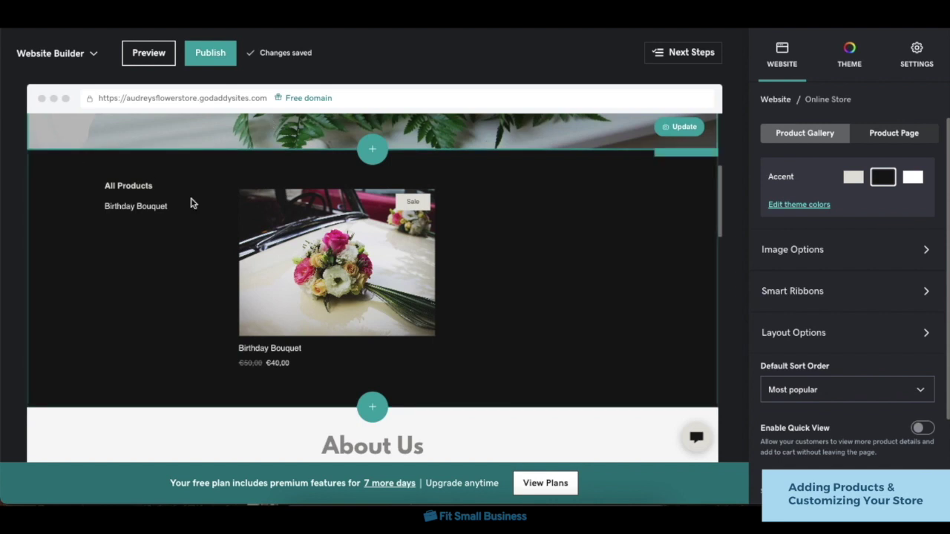
Publish the site and return to the business dashboard.
click(215, 55)
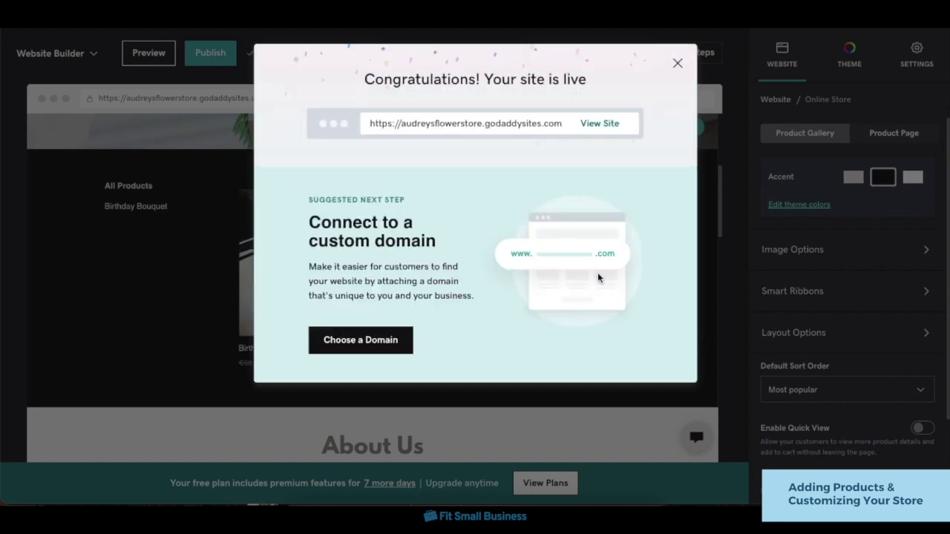
click(678, 70)
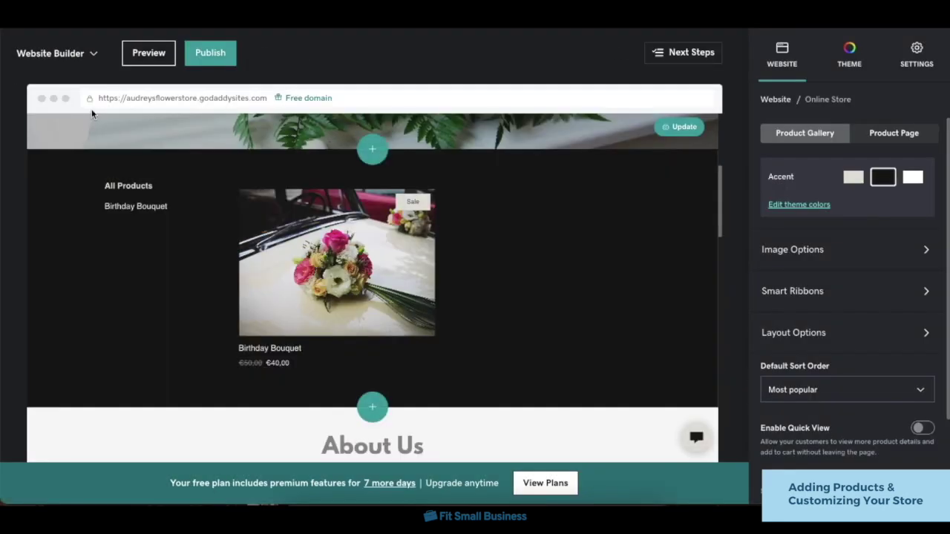
click(67, 49)
click(81, 87)
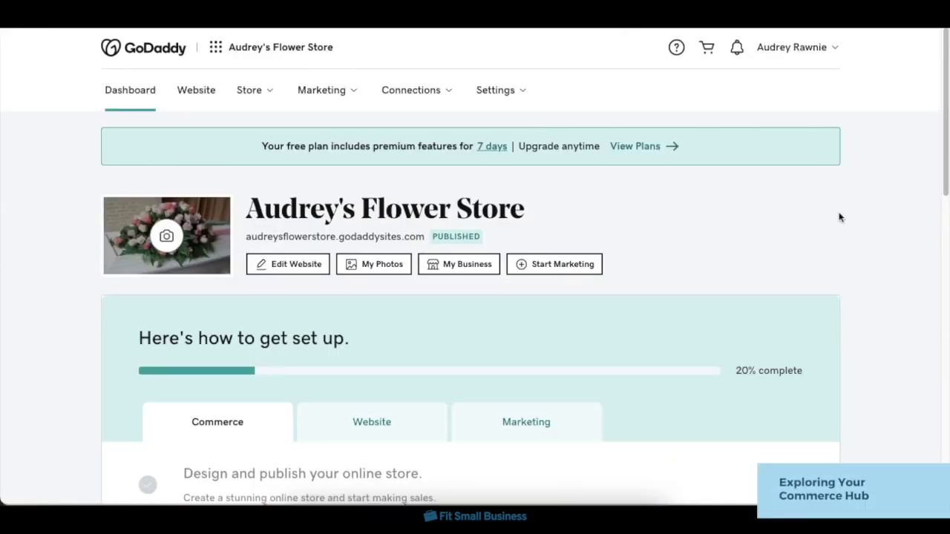
Open the Commerce Hub and browse its Products list.
scroll(735, 252, down, 4)
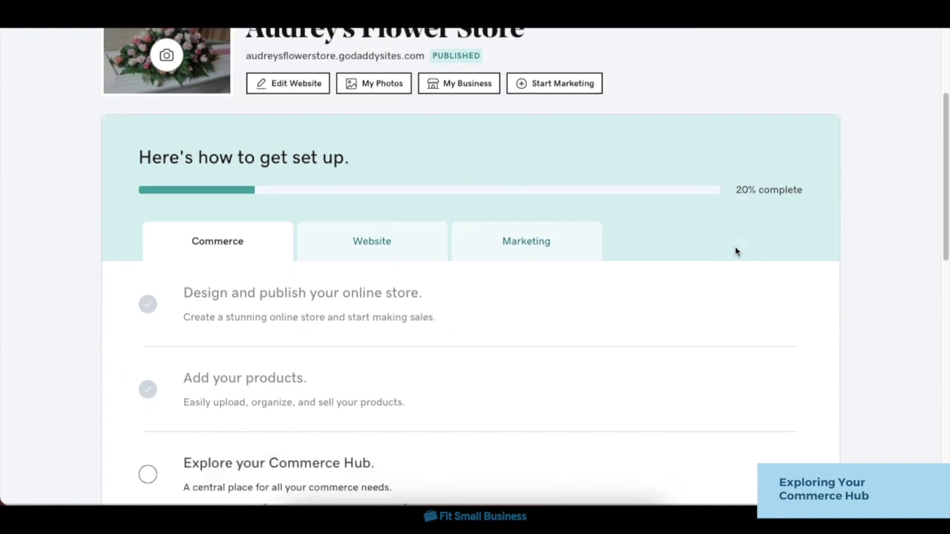
click(475, 371)
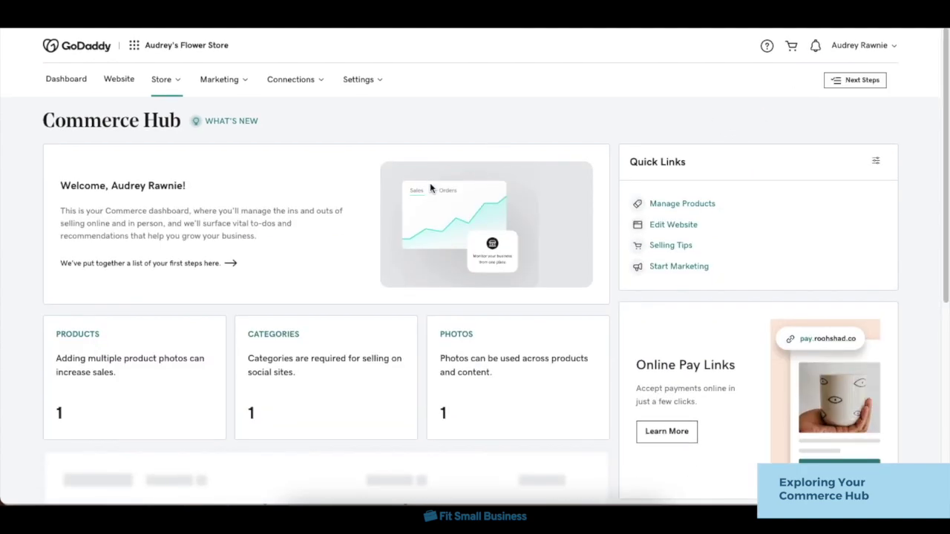
click(95, 338)
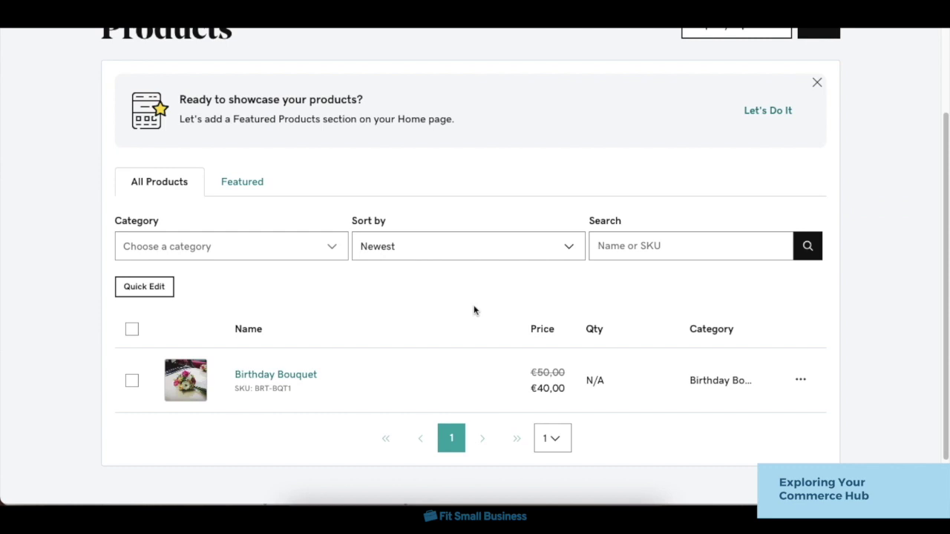
scroll(572, 313, up, 2)
scroll(572, 313, up, 1)
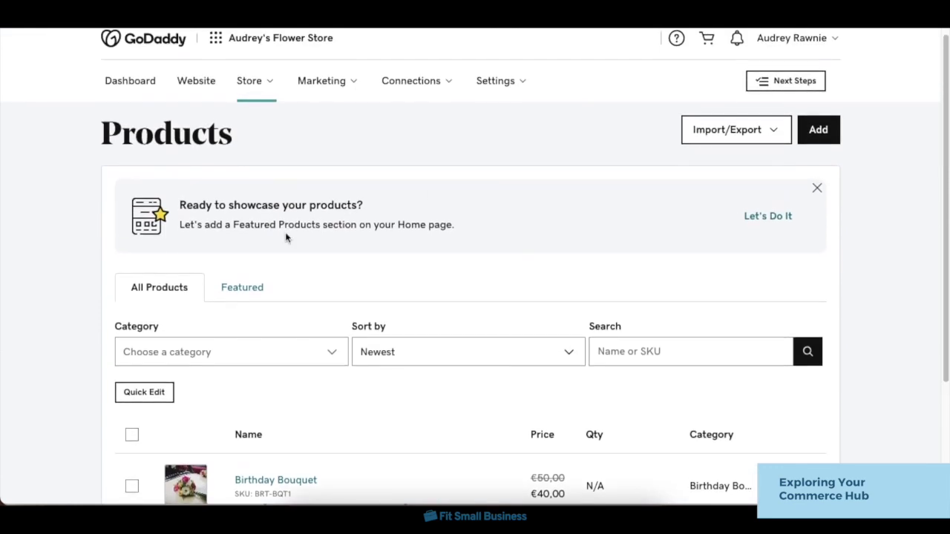
scroll(286, 237, down, 3)
scroll(244, 152, up, 3)
scroll(245, 153, left, 2)
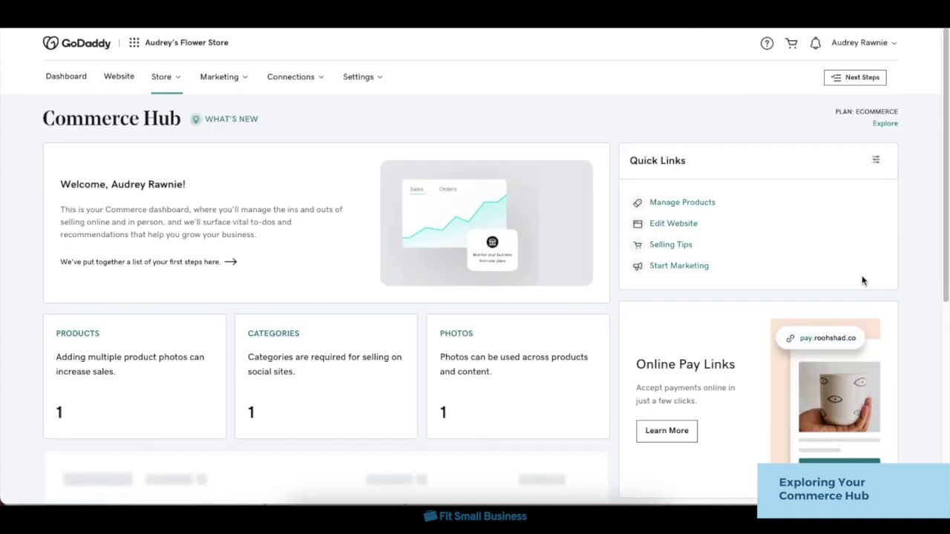
scroll(860, 277, down, 5)
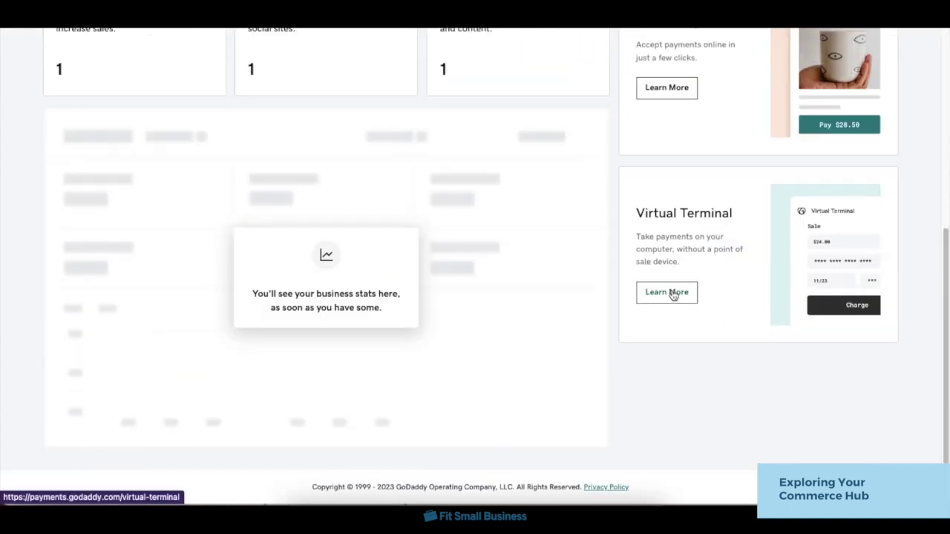
scroll(871, 261, up, 2)
View the Virtual Terminal and Payment Tools pages, then return to the account home.
click(870, 261)
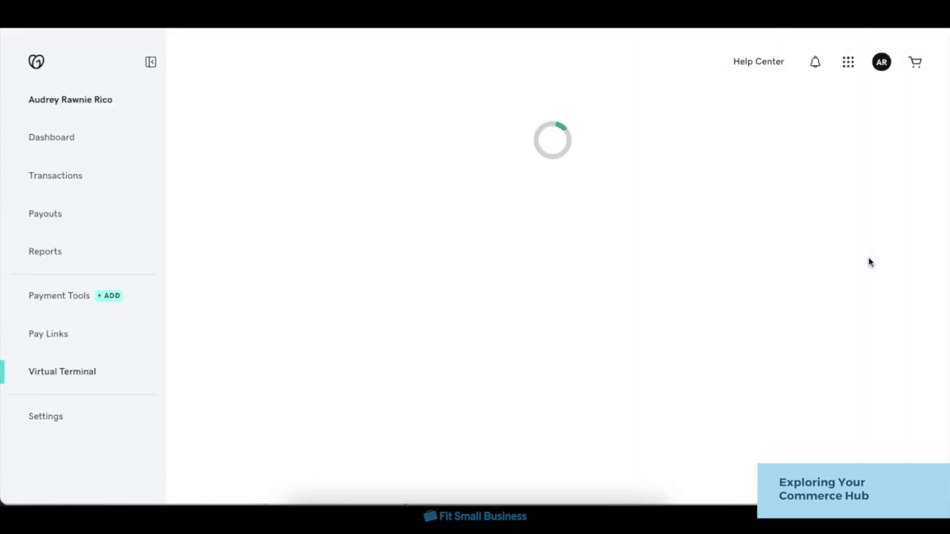
click(109, 302)
scroll(946, 116, down, 5)
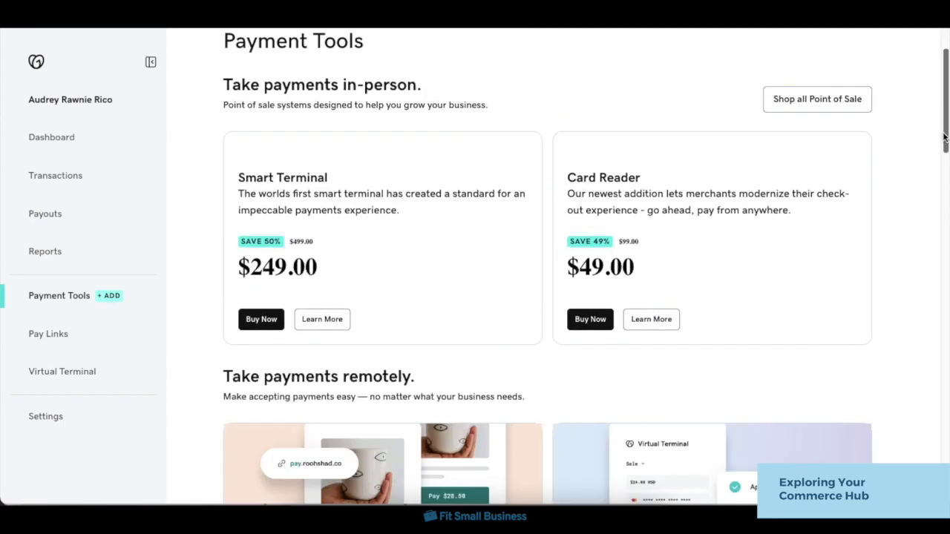
scroll(941, 146, down, 5)
scroll(941, 146, up, 8)
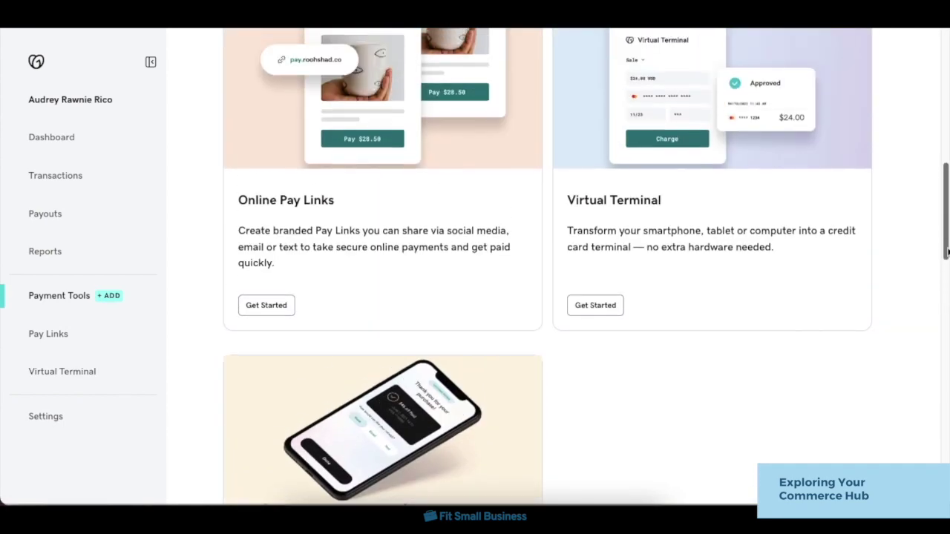
scroll(941, 146, up, 2)
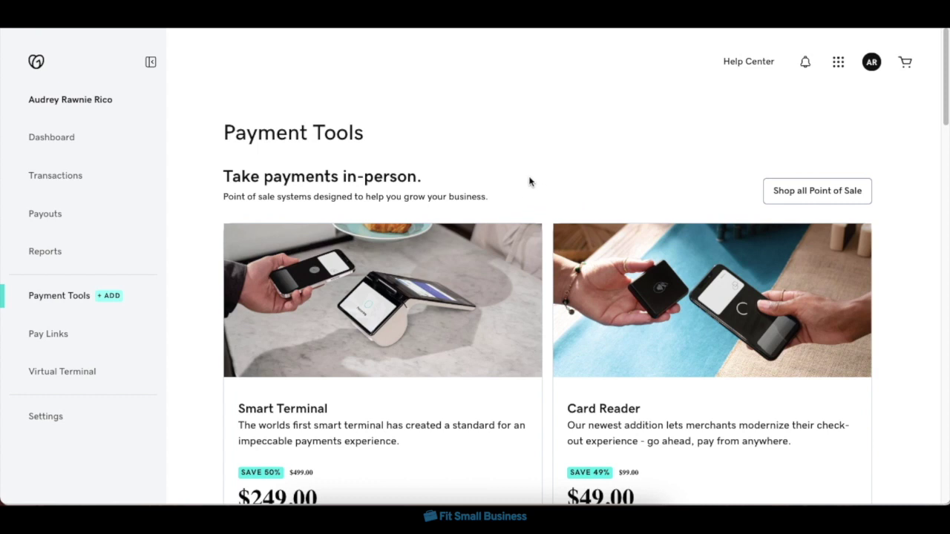
click(39, 66)
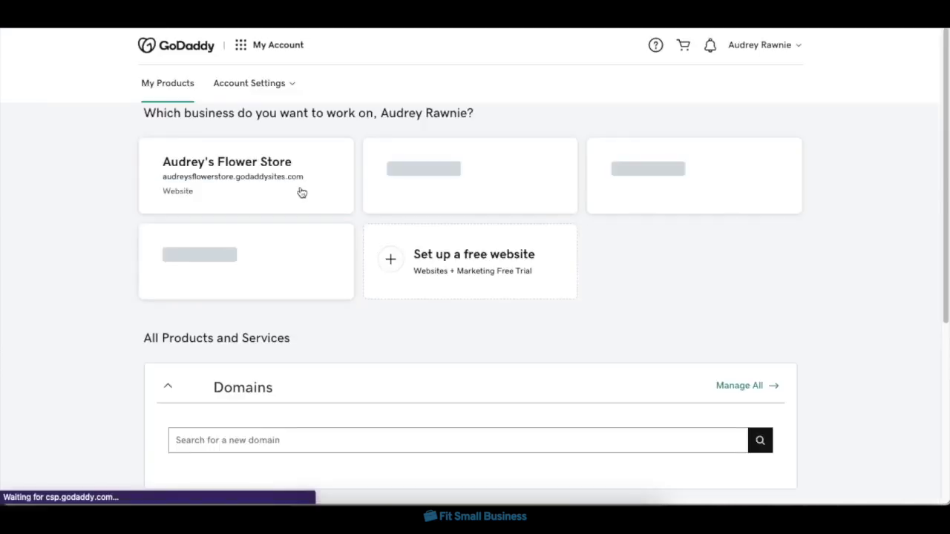
Open Audrey's Flower Store's dashboard and launch Edit Website.
click(305, 192)
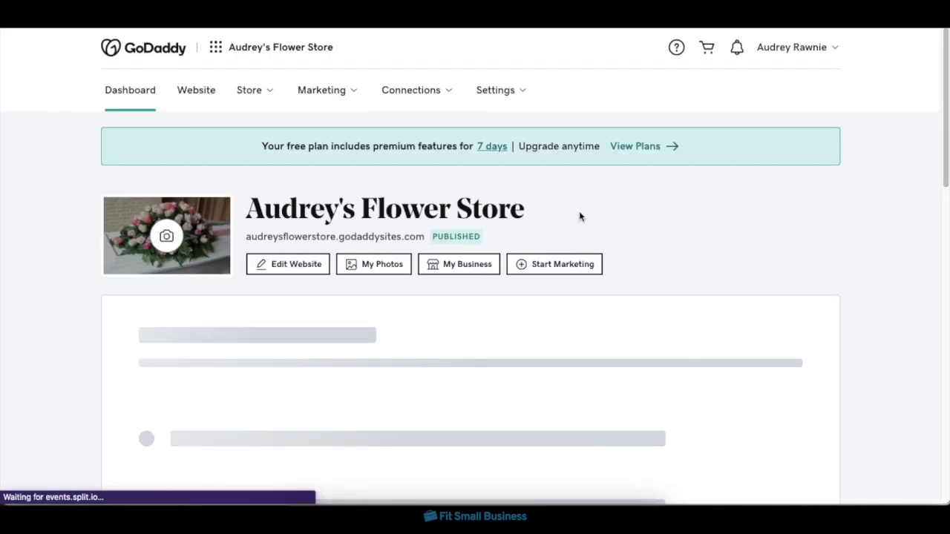
click(315, 273)
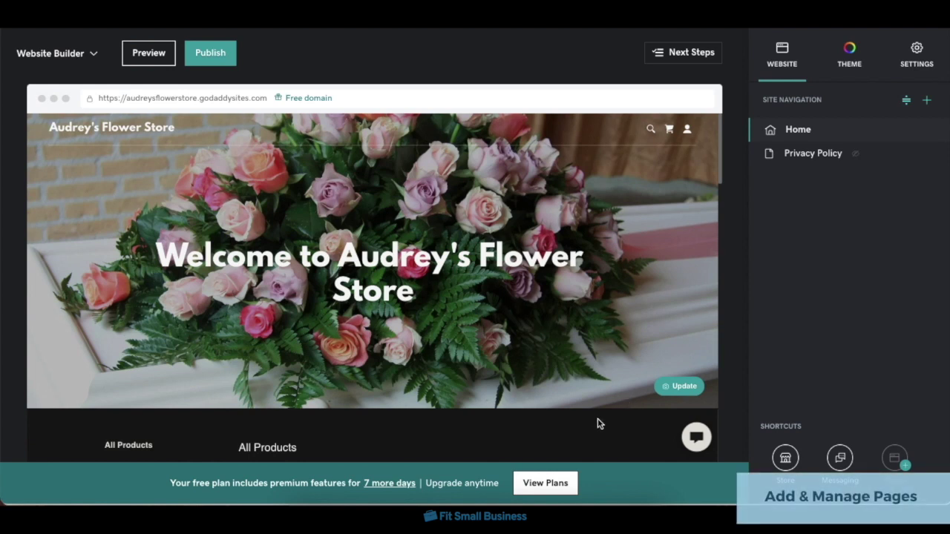
Create a new page titled Our Story in the Site Navigation.
click(926, 101)
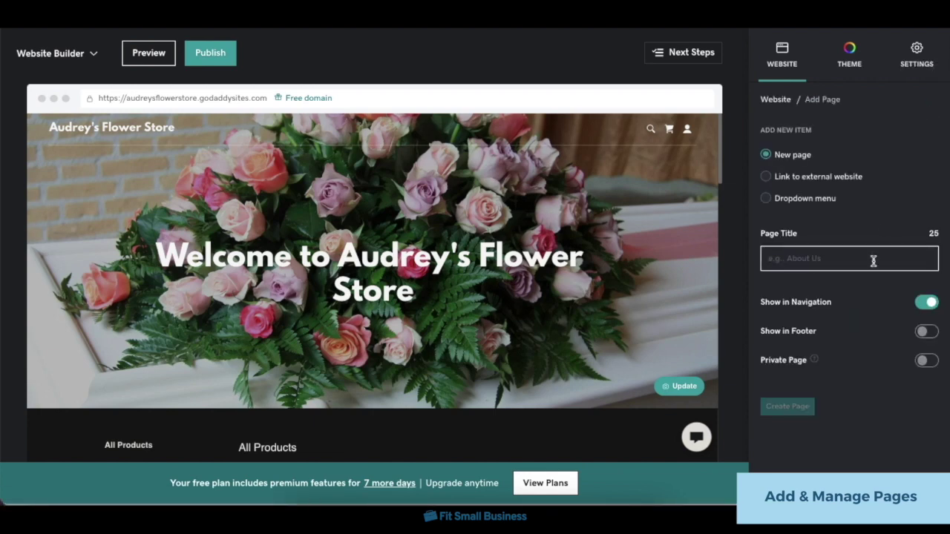
click(874, 260)
text(Our Story)
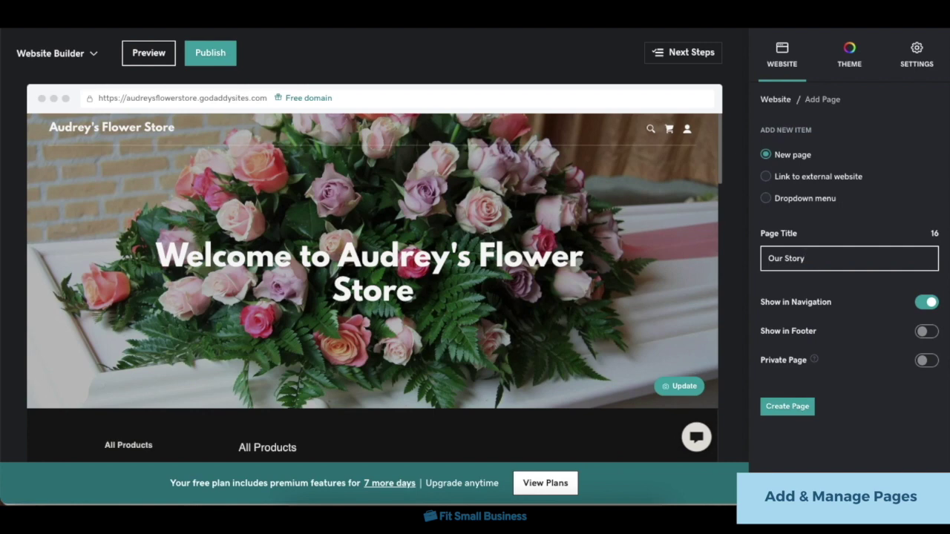
click(802, 405)
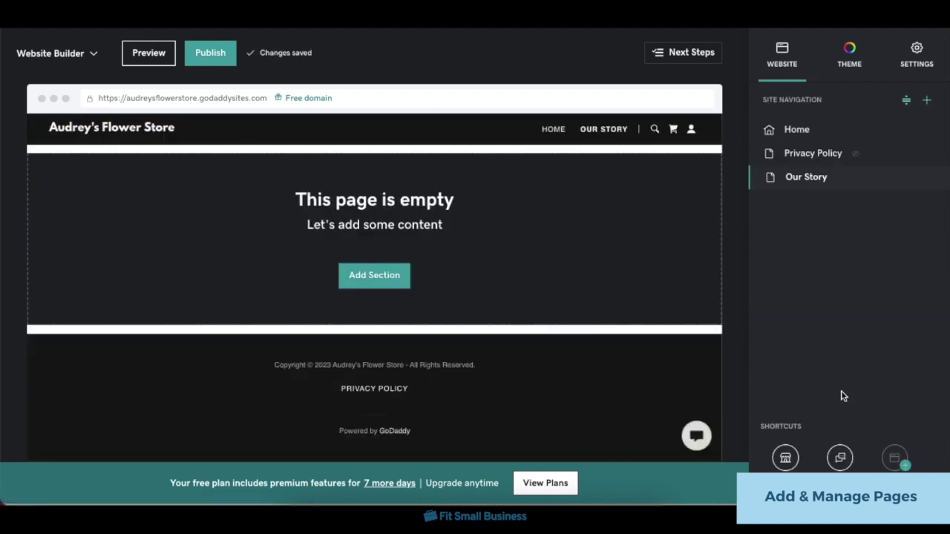
Move Privacy Policy below Our Story and rename it Our Policies.
click(906, 99)
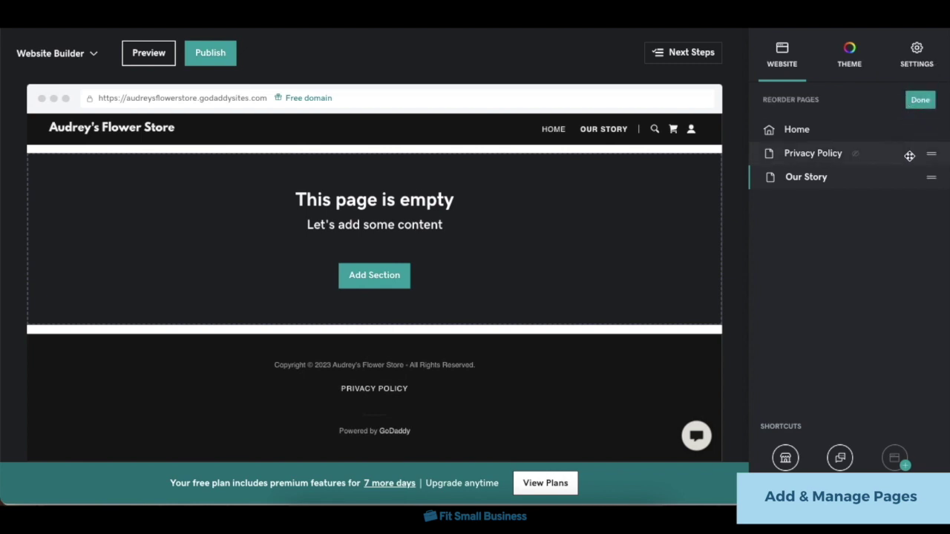
drag(908, 159, 880, 193)
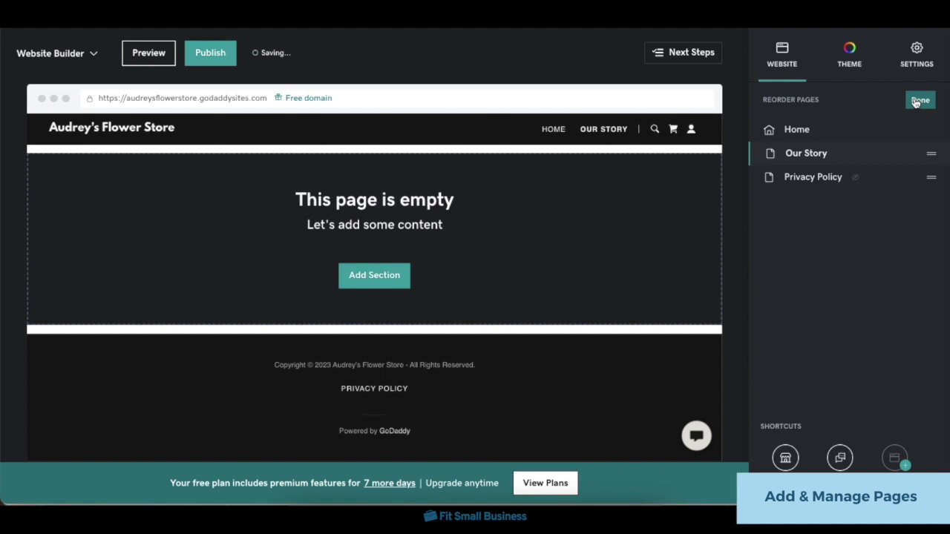
click(919, 101)
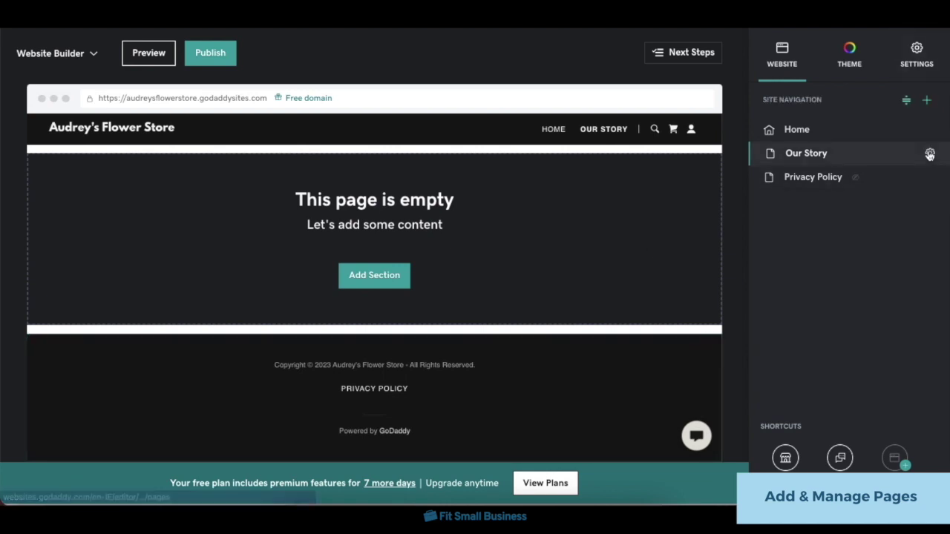
click(929, 176)
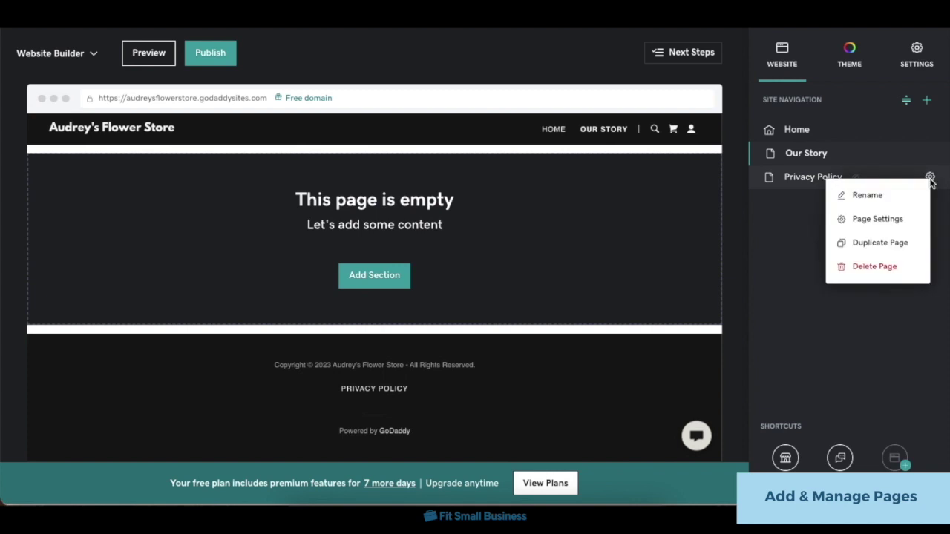
click(881, 195)
triple_click(772, 156)
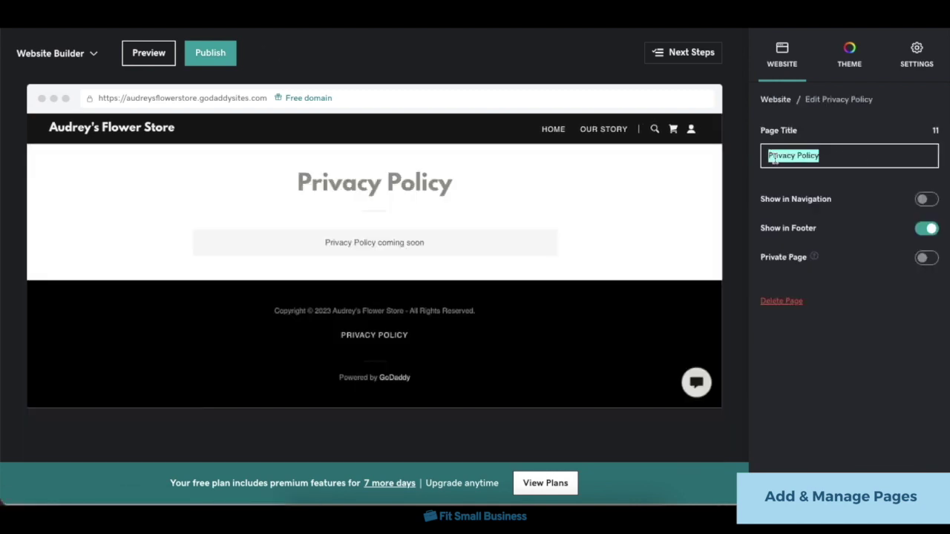
text(Our Policies)
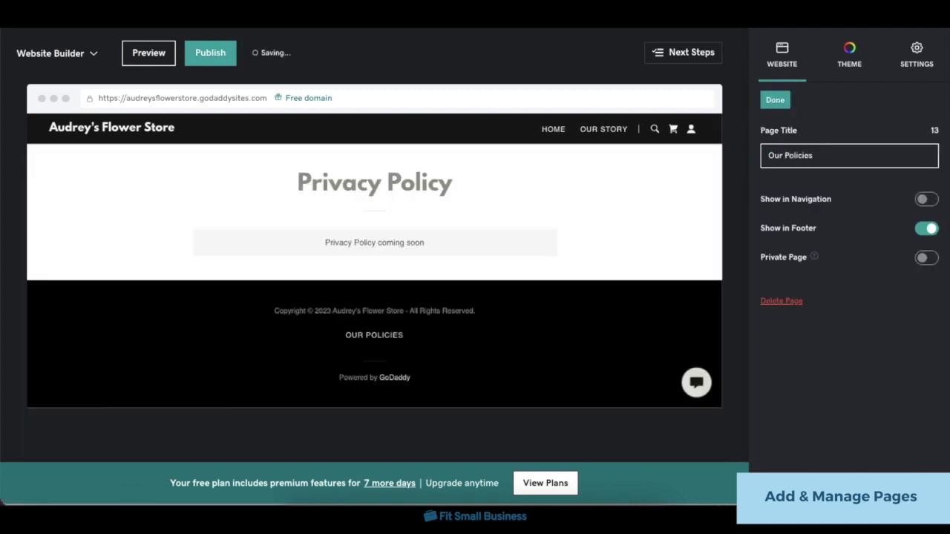
click(775, 100)
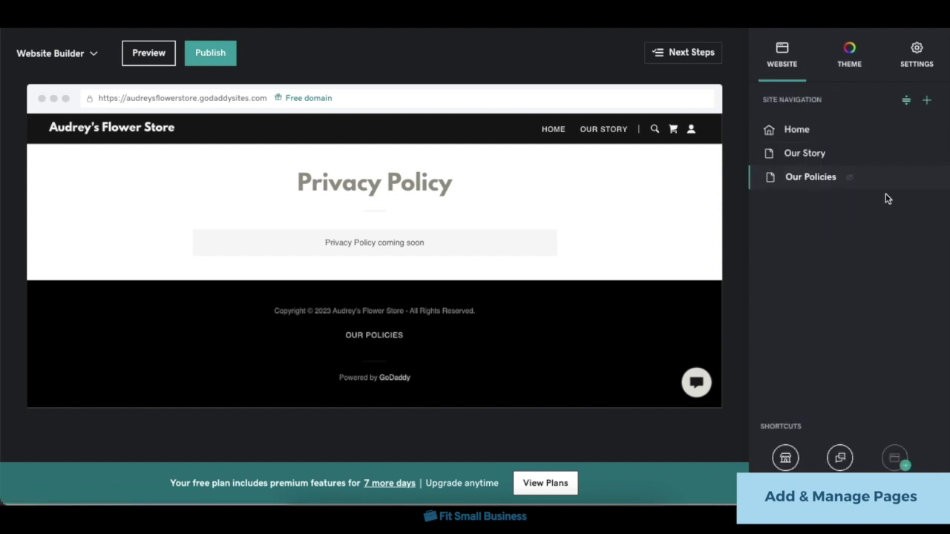
Delete the Our Policies page.
click(929, 178)
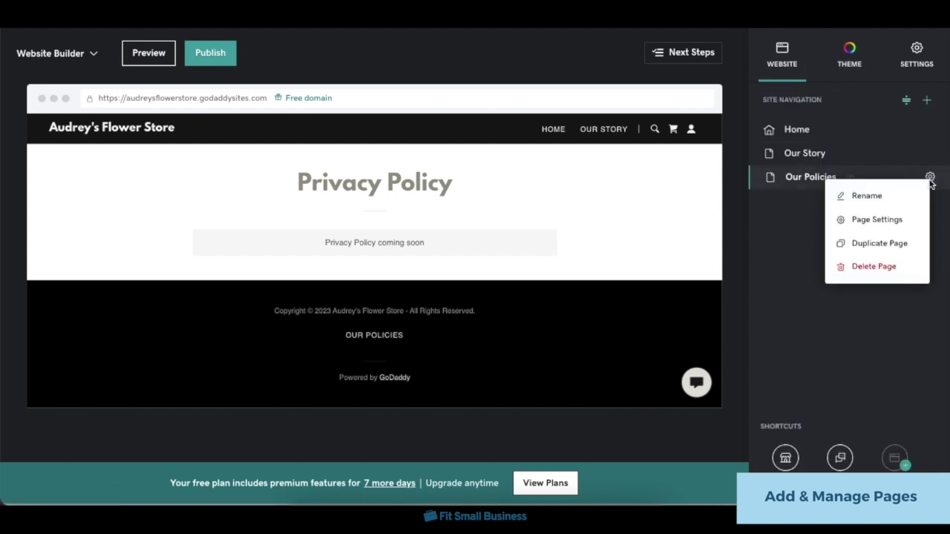
click(874, 269)
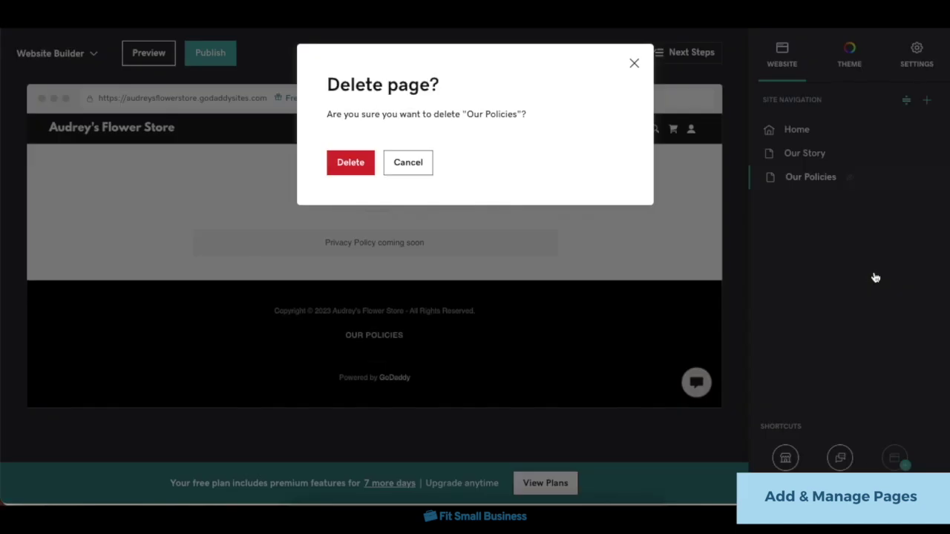
click(331, 168)
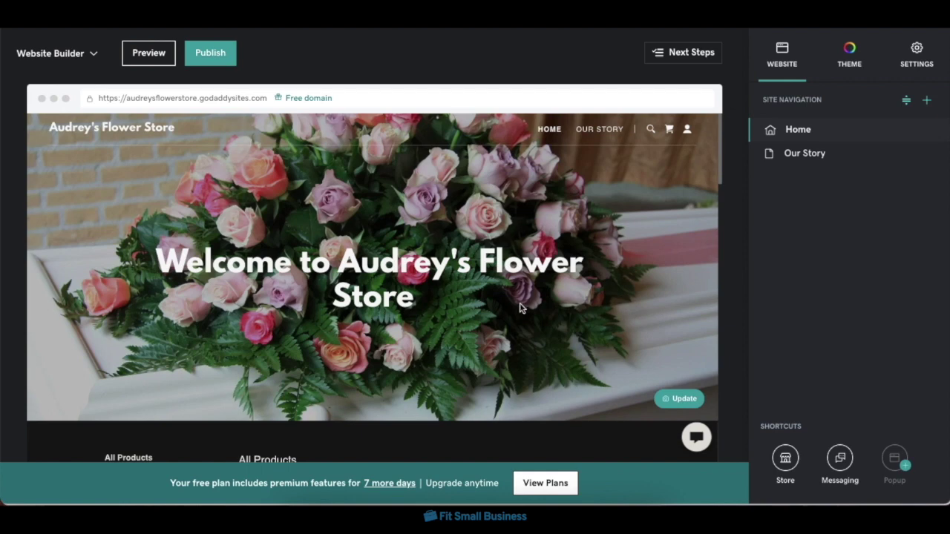
Add a slideshow-of-cards Blog section below the hero.
scroll(519, 308, down, 1)
scroll(406, 330, up, 1)
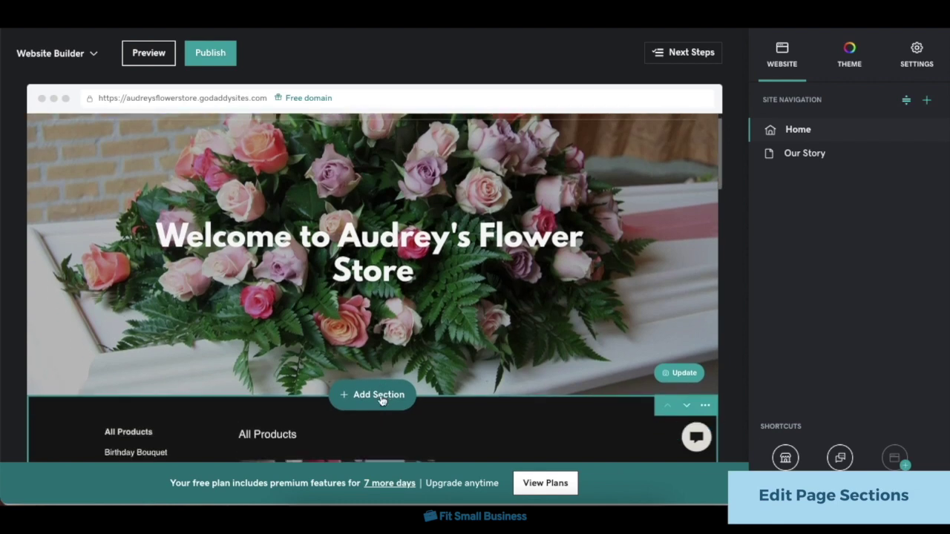
click(381, 398)
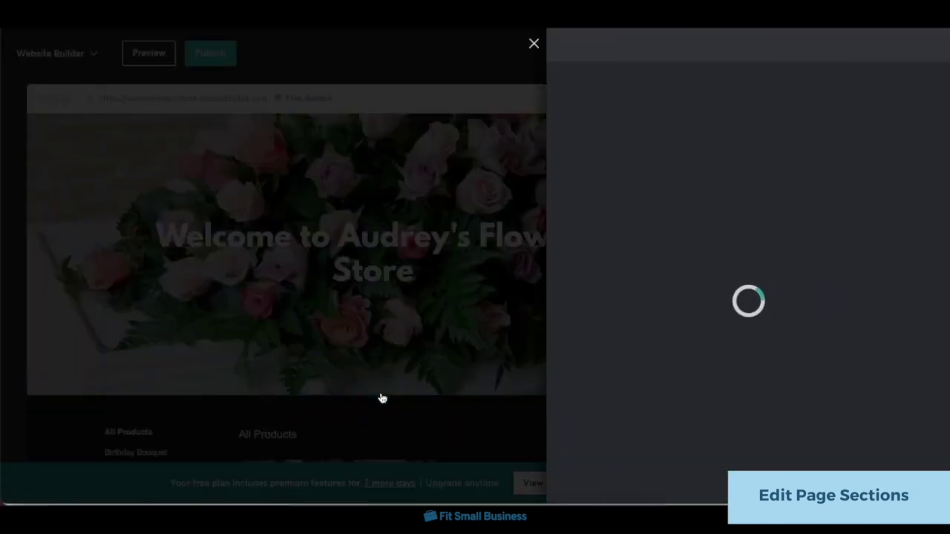
click(636, 204)
click(620, 228)
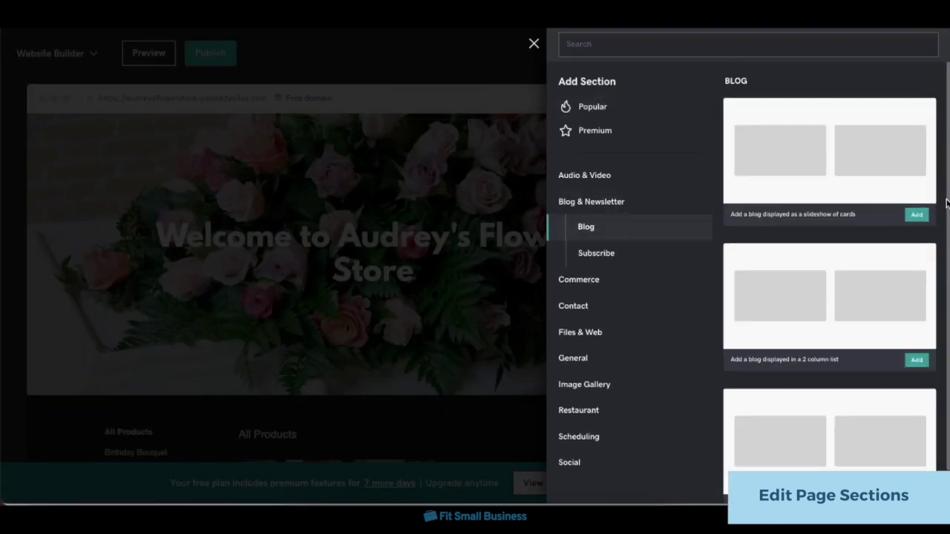
click(918, 191)
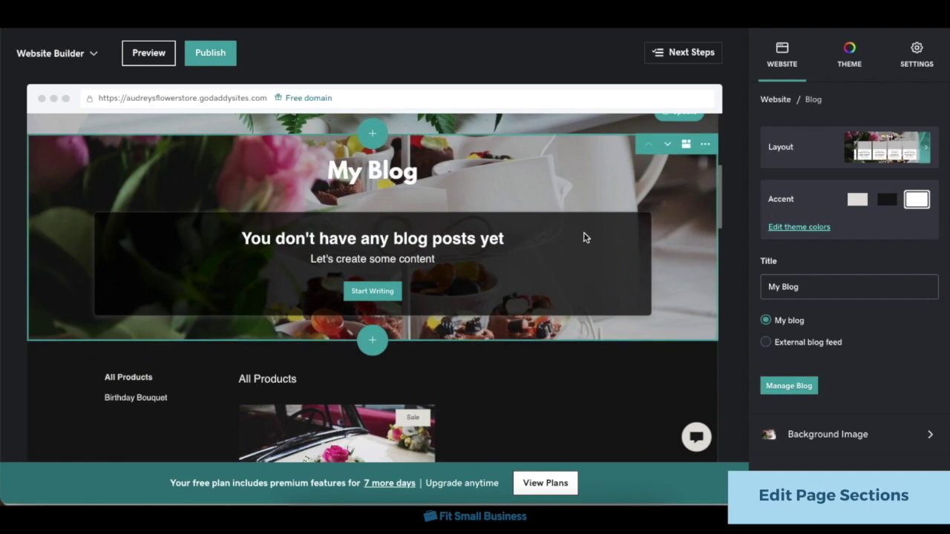
Move My Blog below the products and back, then use the 2-column list layout.
click(668, 162)
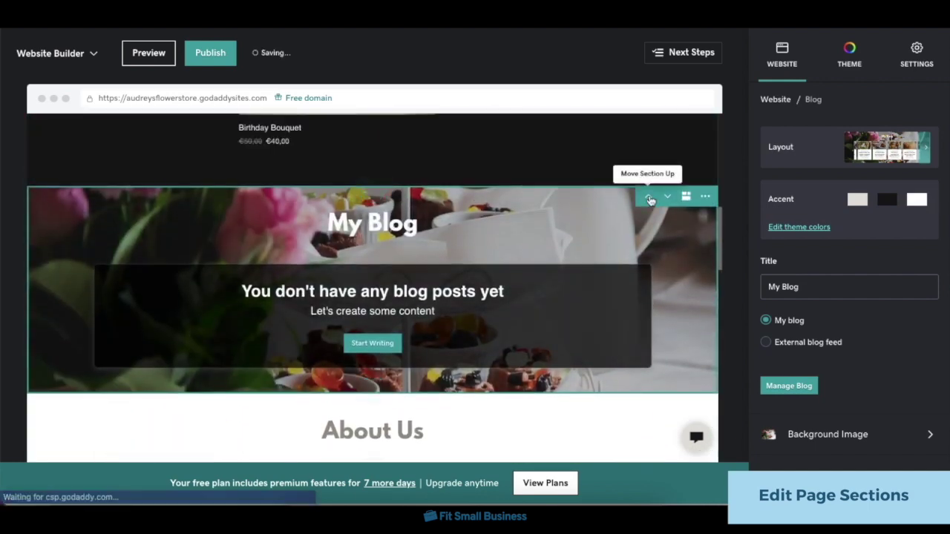
click(650, 199)
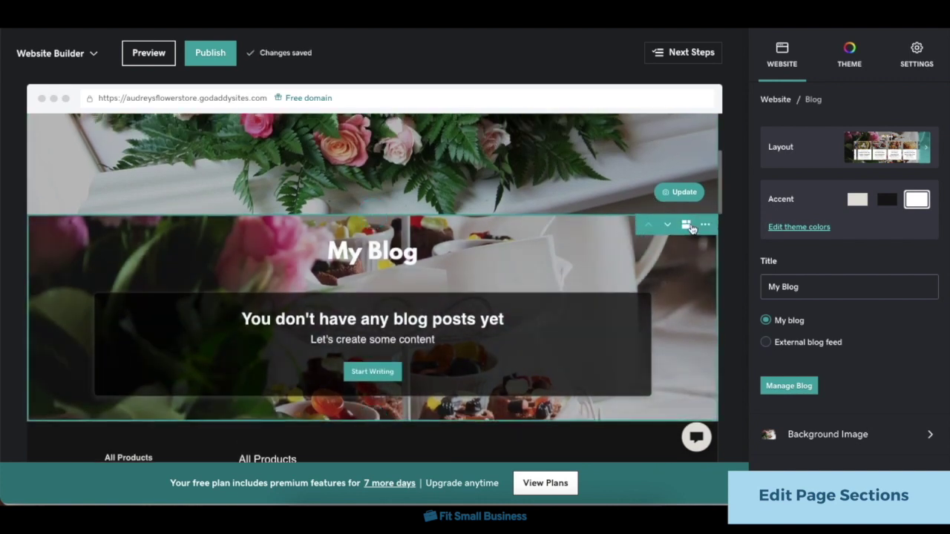
click(687, 227)
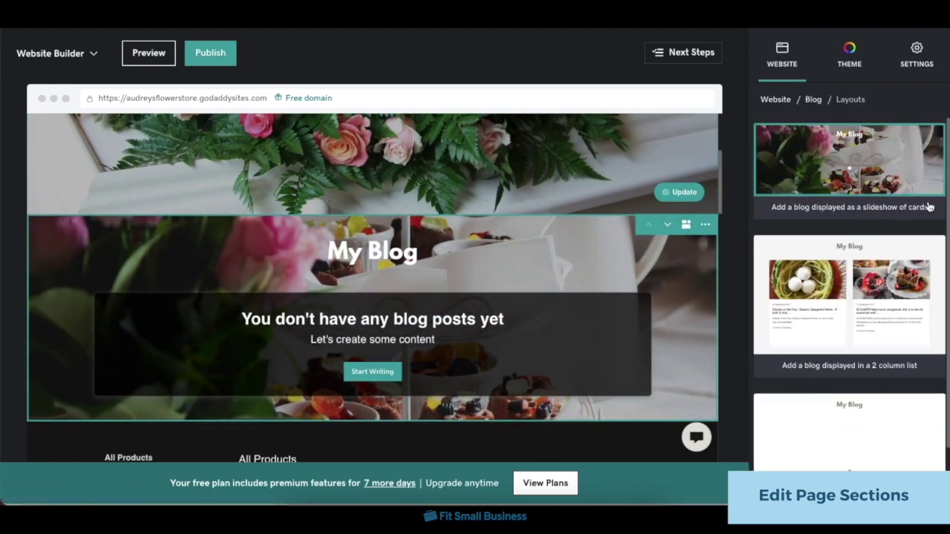
click(891, 288)
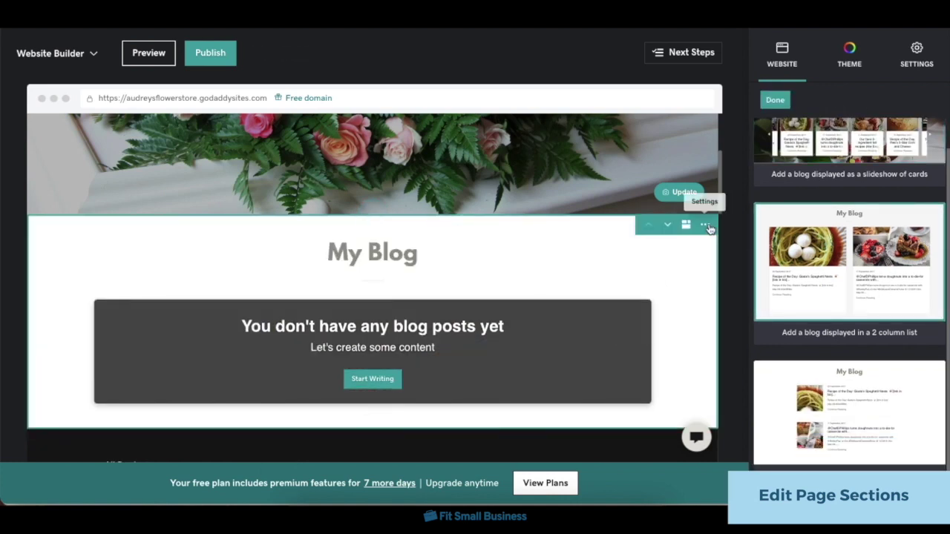
Delete the My Blog section.
click(707, 226)
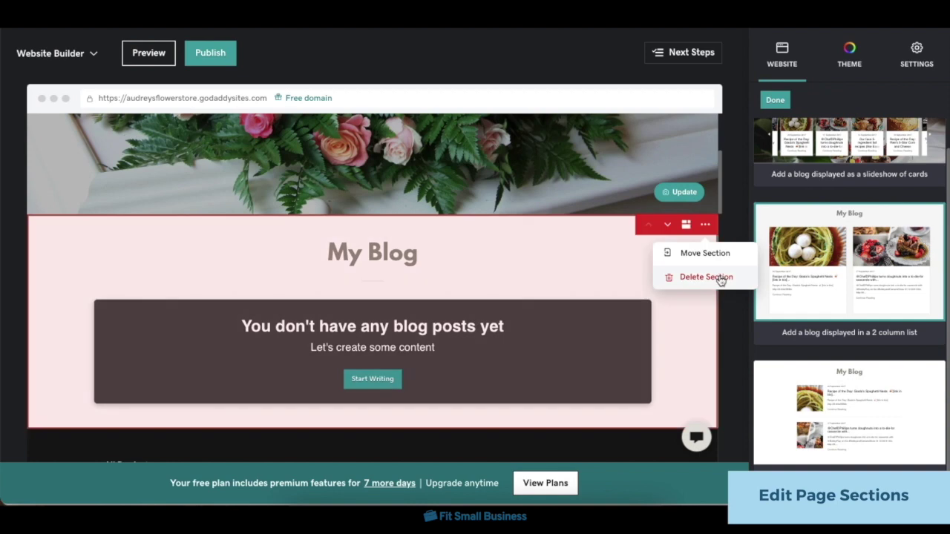
click(719, 280)
click(351, 177)
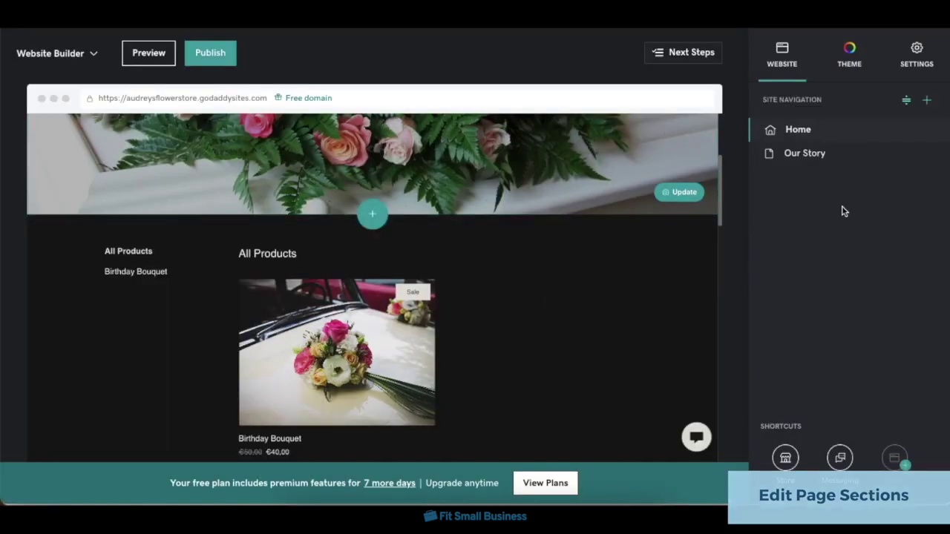
Retitle the About Us section heading to 'What We Do'.
scroll(596, 459, down, 1)
click(596, 459)
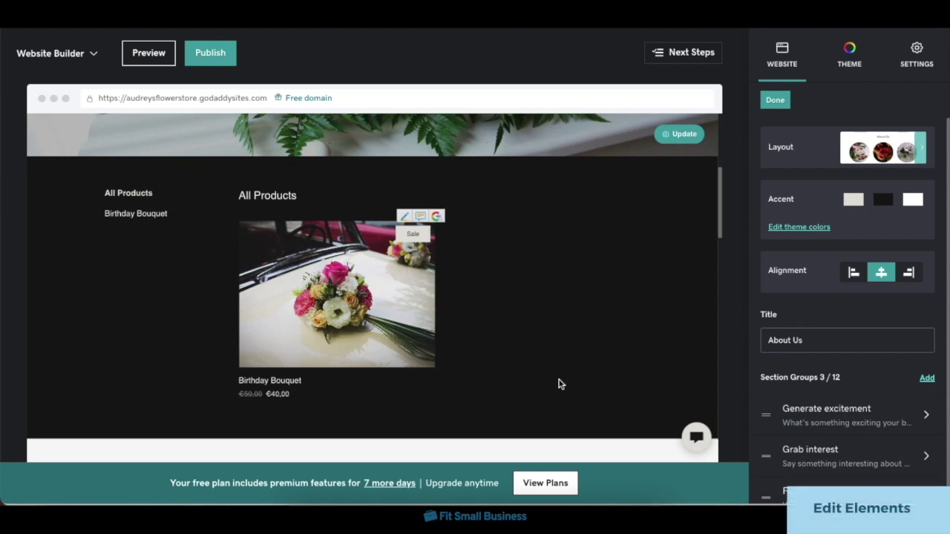
scroll(559, 383, down, 3)
click(349, 230)
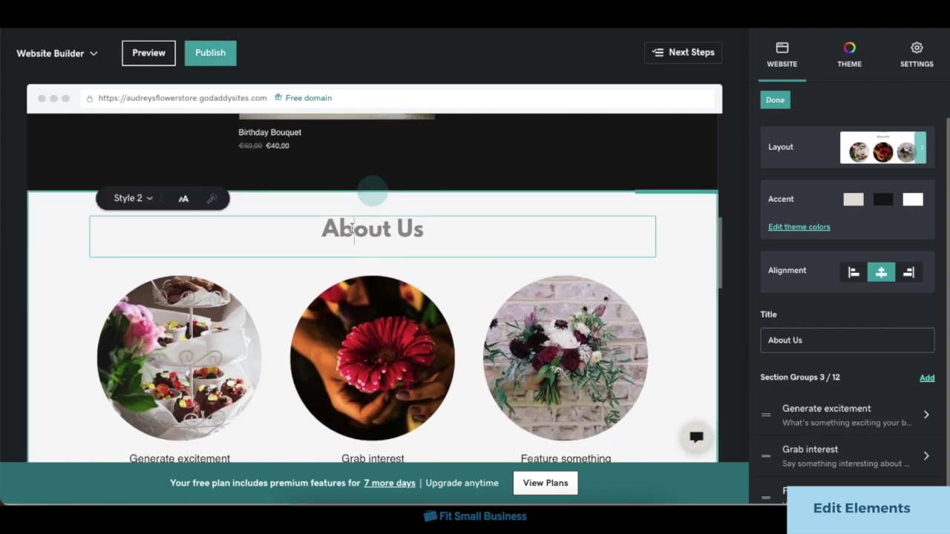
triple_click(350, 229)
text(What W)
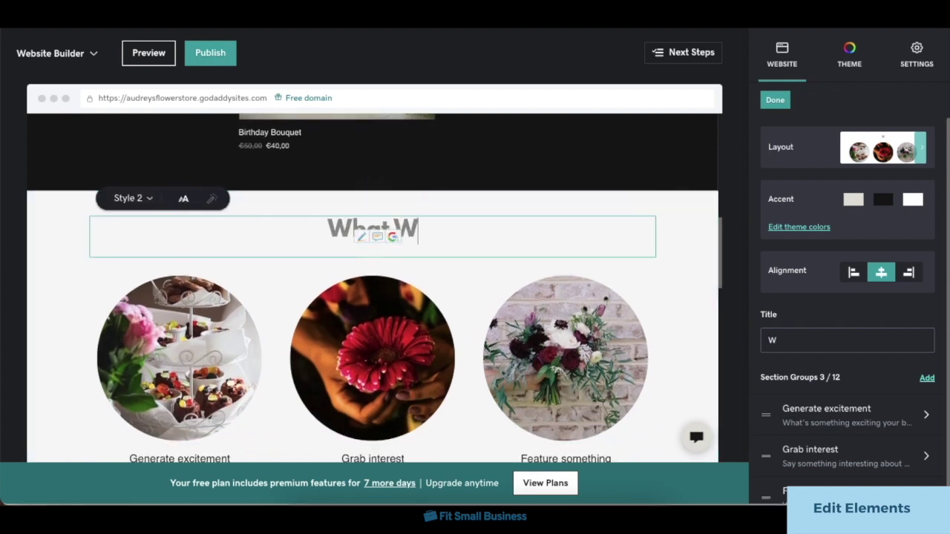
text(e Do)
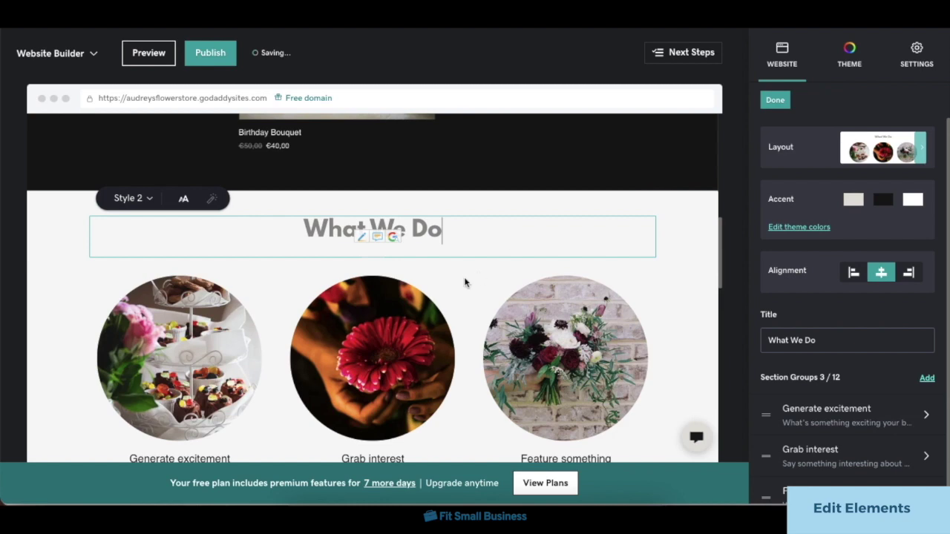
click(465, 283)
Replace the middle Grab interest photo with the pink roses-in-a-basket stock image.
click(455, 343)
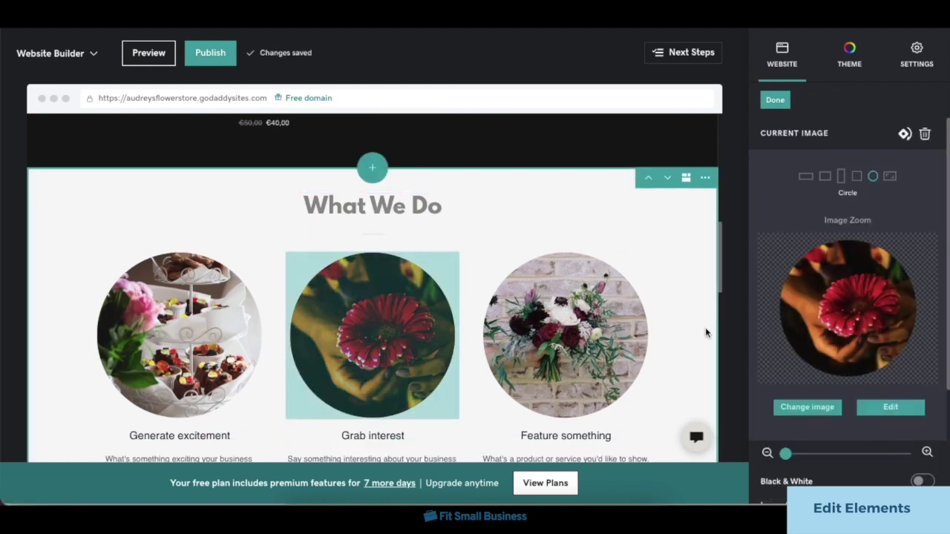
click(831, 410)
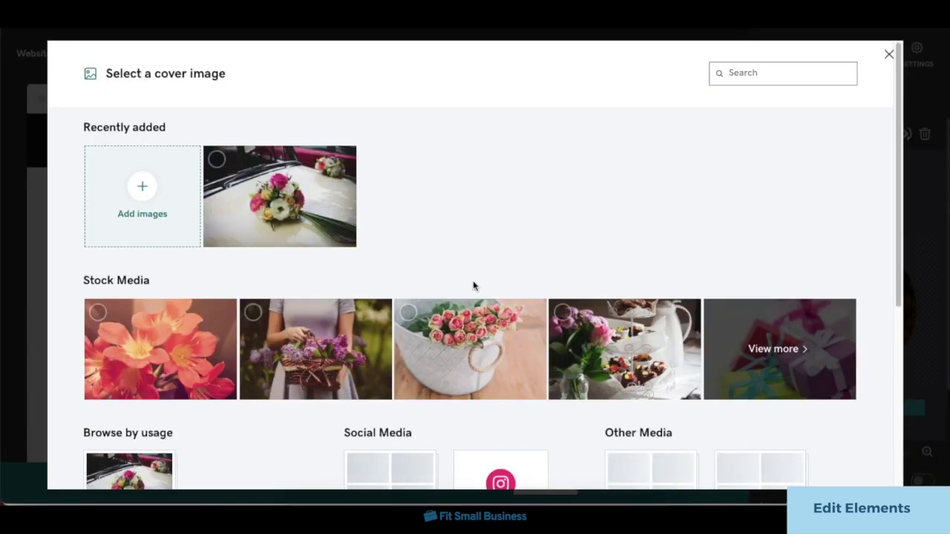
scroll(473, 286, down, 1)
click(472, 289)
click(833, 465)
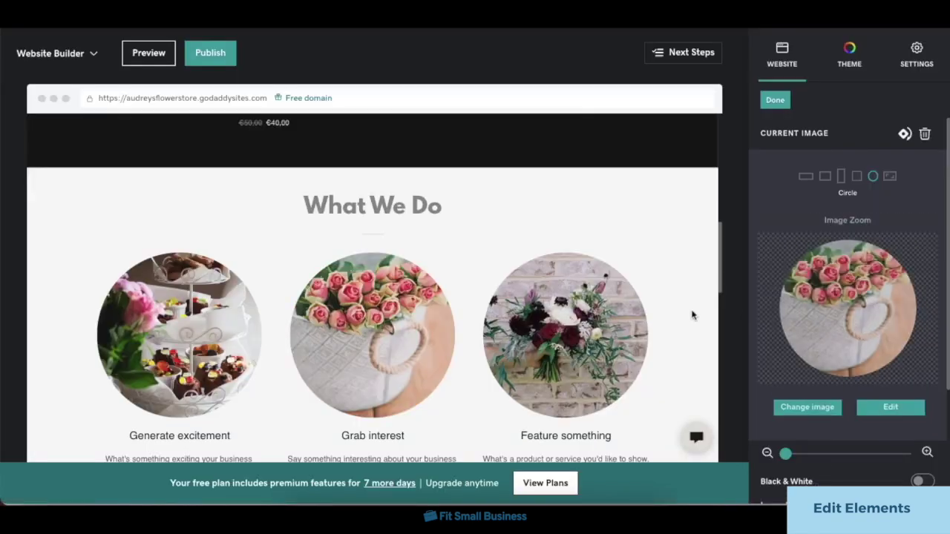
scroll(861, 348, down, 2)
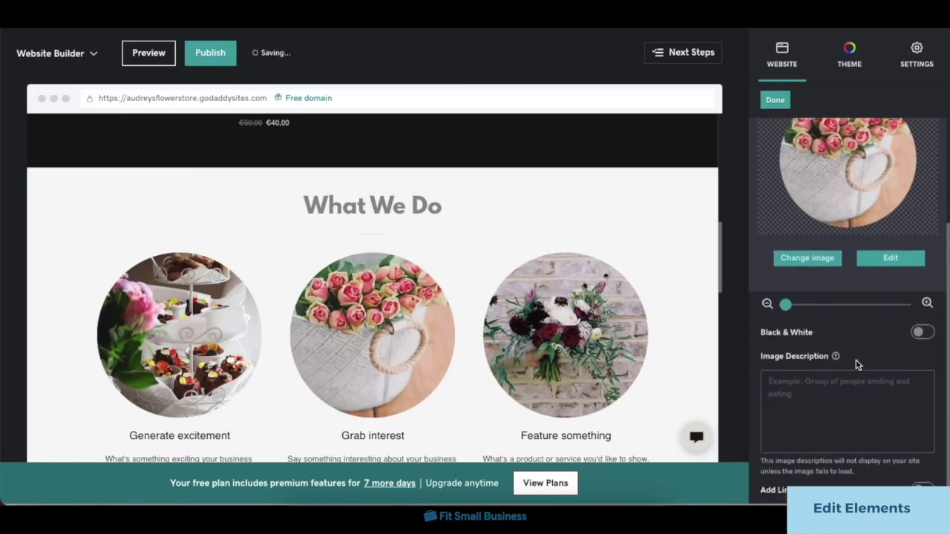
scroll(852, 382, down, 1)
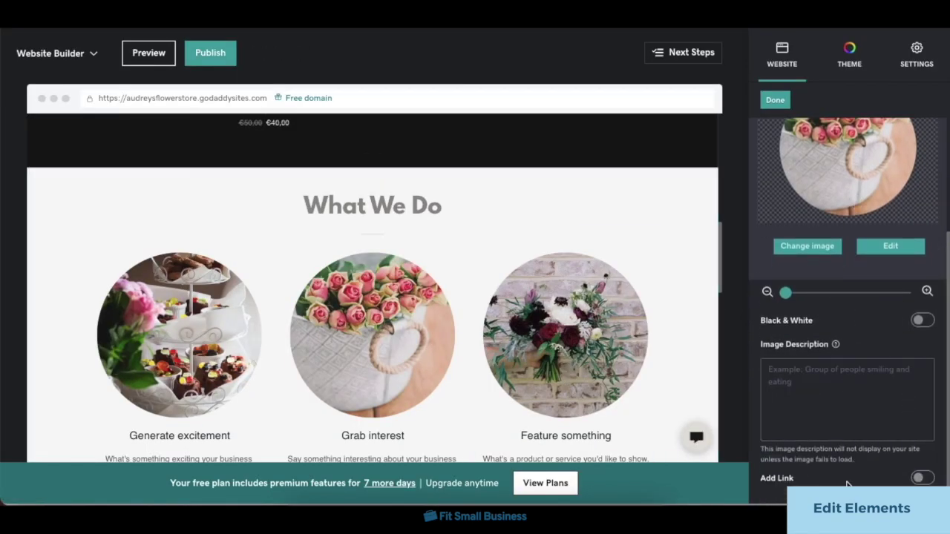
scroll(541, 207, up, 5)
scroll(541, 210, up, 4)
Upload sample logo.jpg from the computer and set it as the header logo.
click(104, 128)
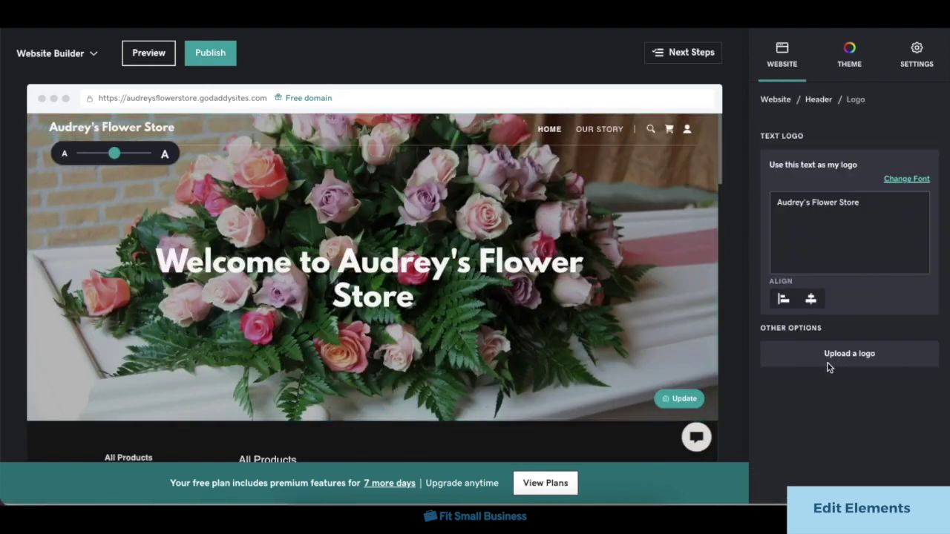
click(838, 356)
click(789, 185)
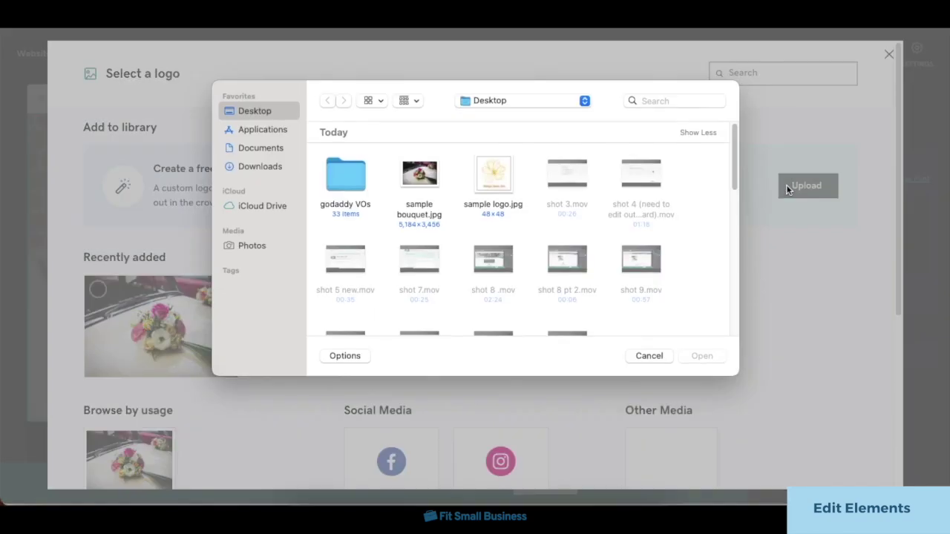
double_click(492, 188)
click(820, 460)
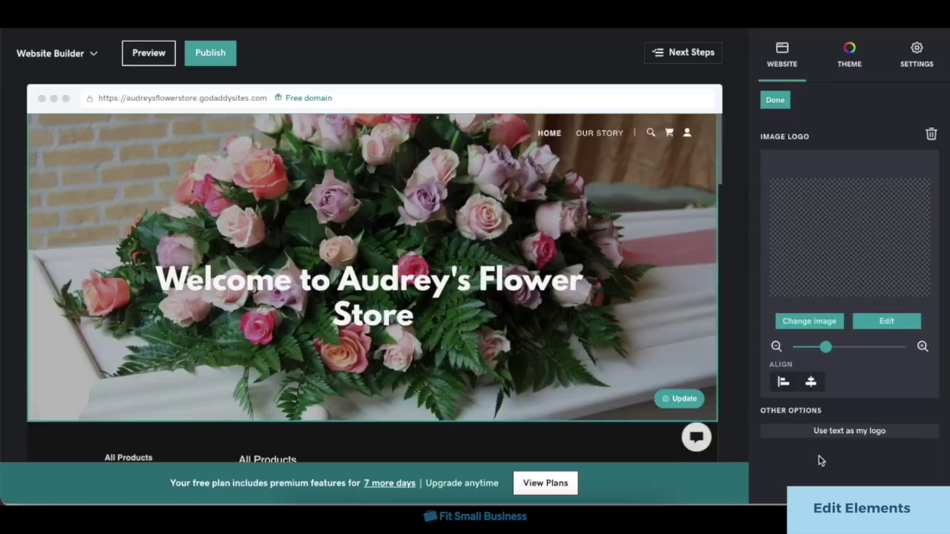
click(769, 104)
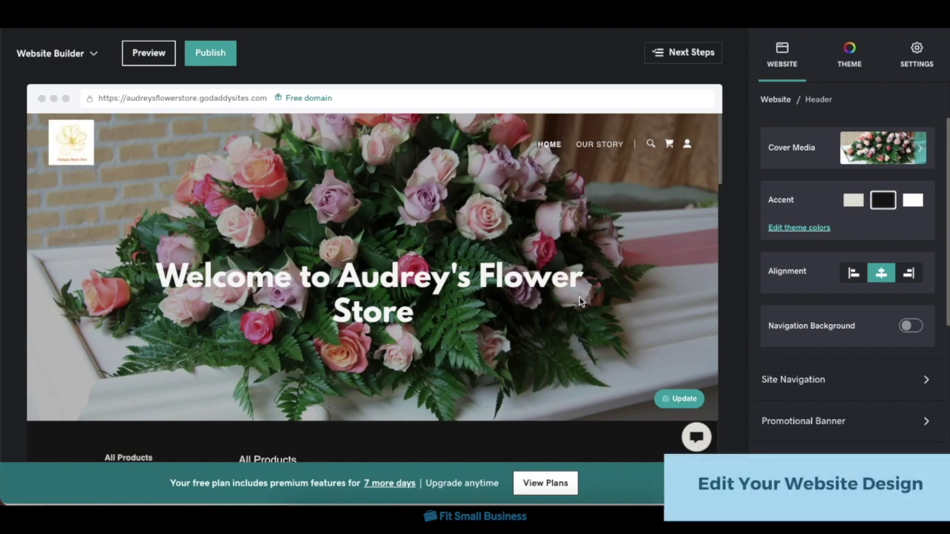
Switch the site's look to the KAI theme.
click(851, 57)
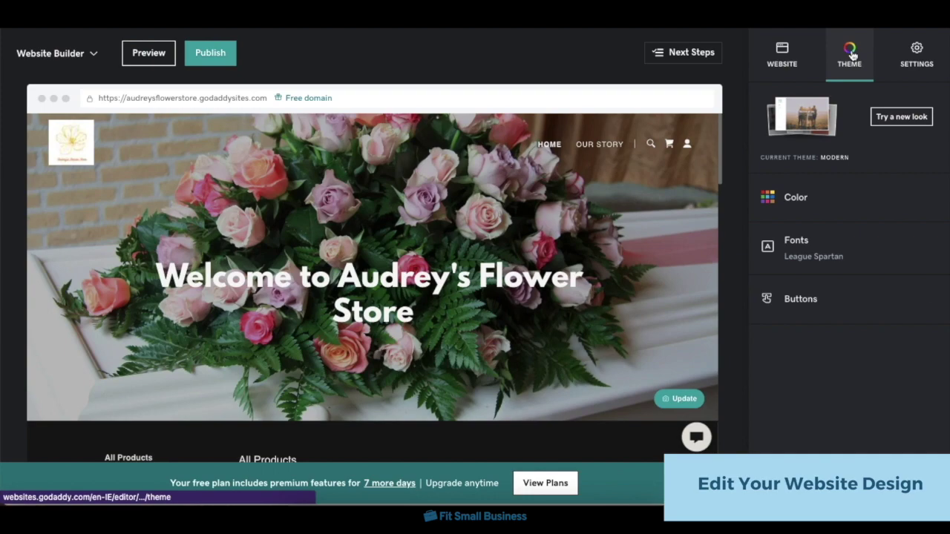
click(880, 117)
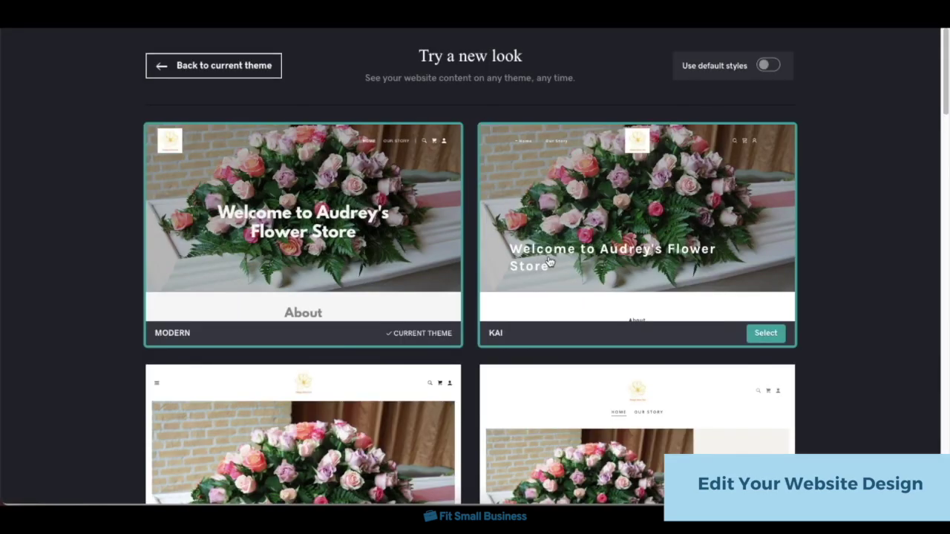
scroll(549, 261, down, 5)
scroll(550, 261, up, 5)
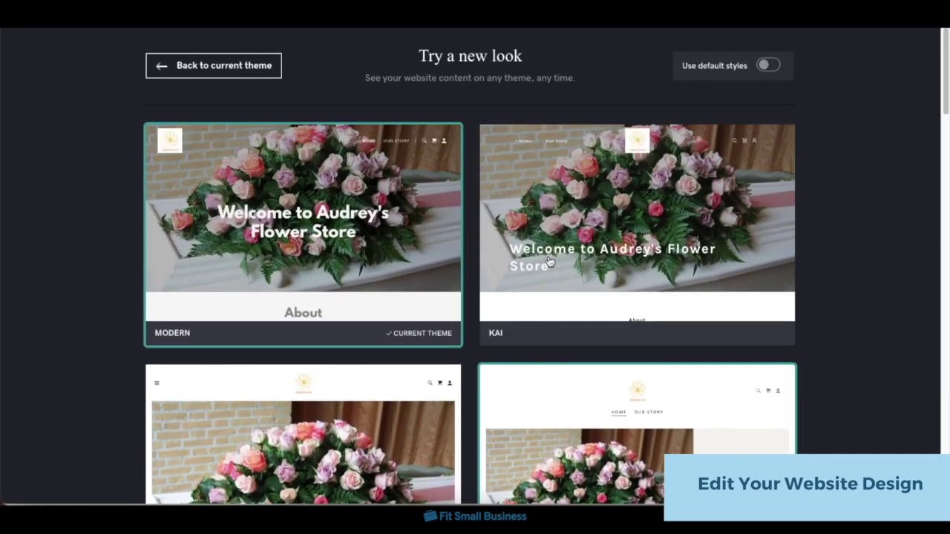
mouse_move(636, 267)
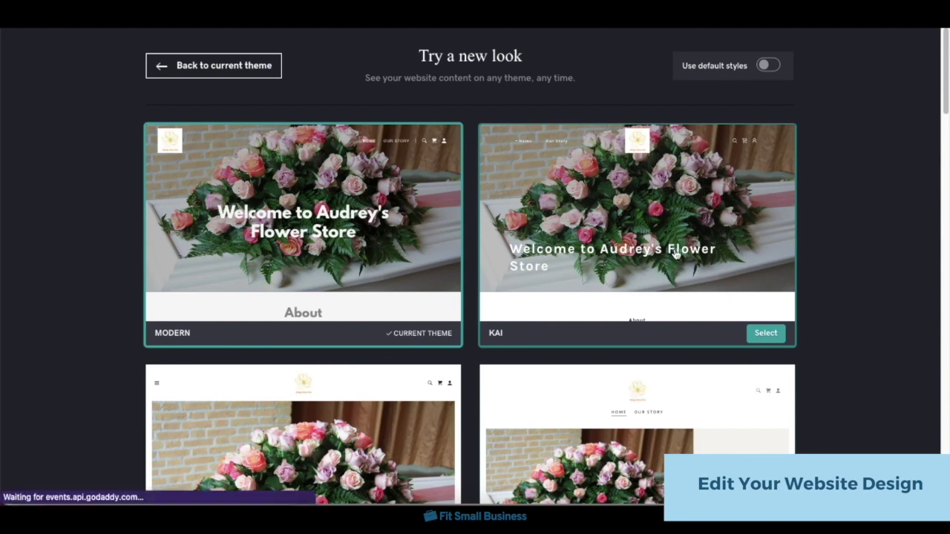
click(766, 333)
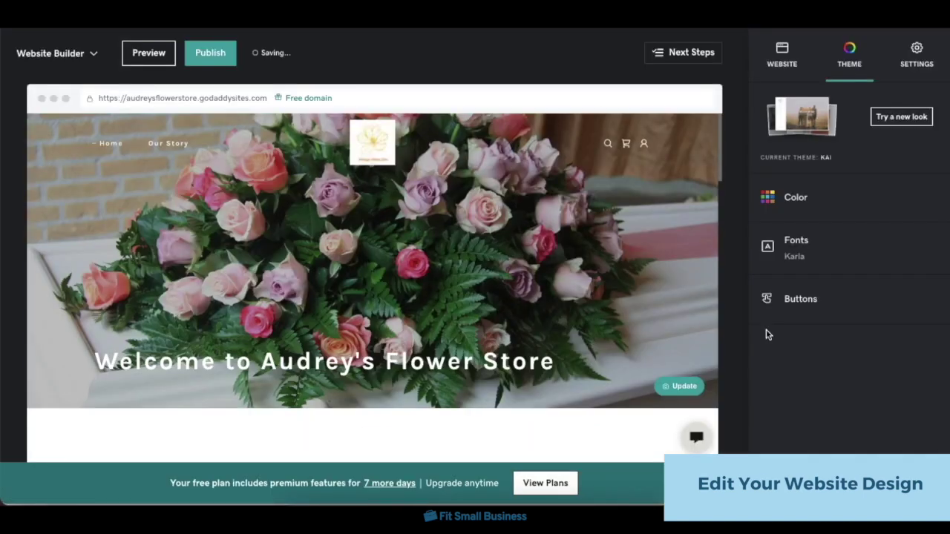
Give the site the fourth matching colour, pale blue #E0EBF1.
click(851, 203)
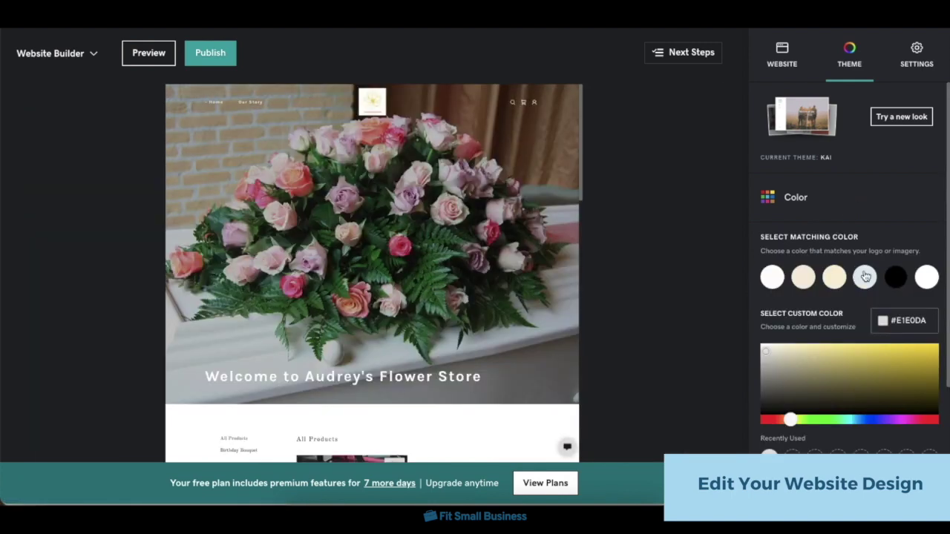
click(864, 276)
scroll(861, 267, down, 2)
scroll(860, 252, up, 2)
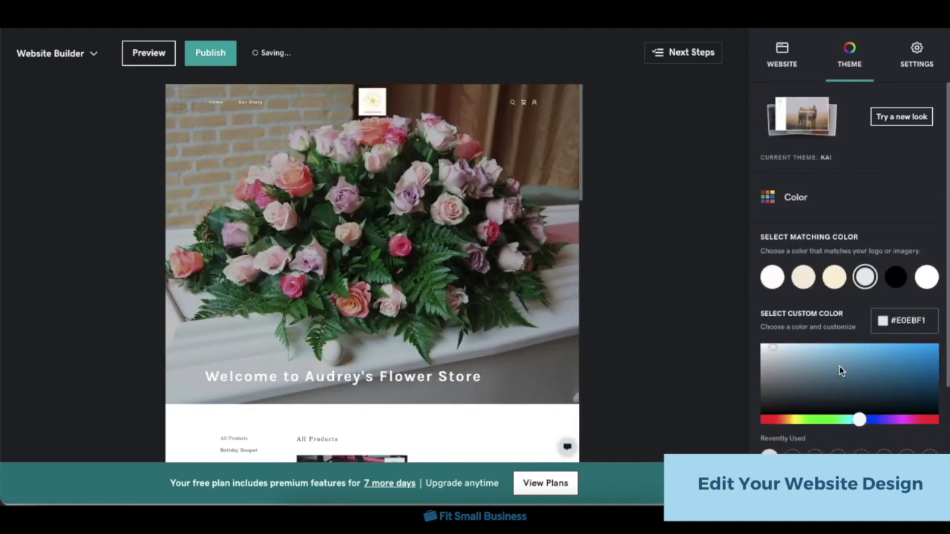
scroll(852, 237, down, 1)
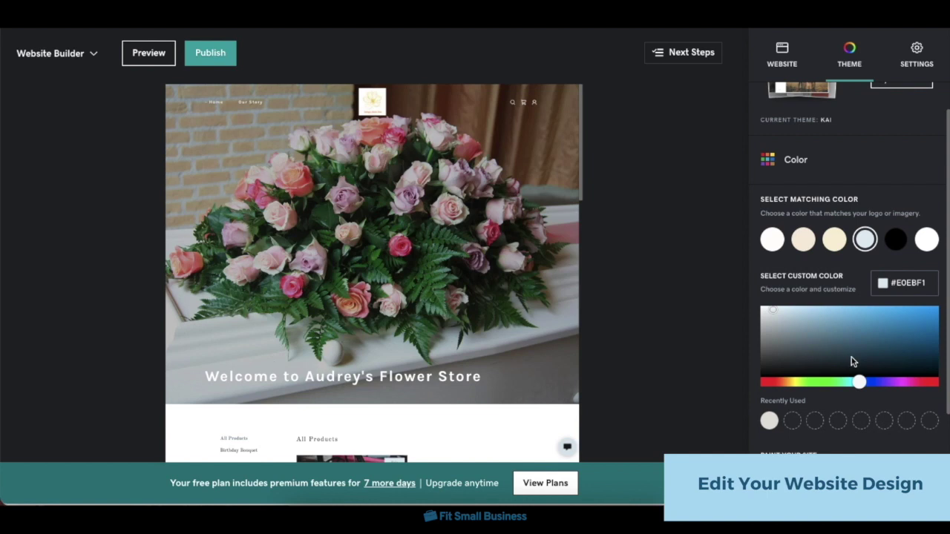
scroll(851, 361, down, 3)
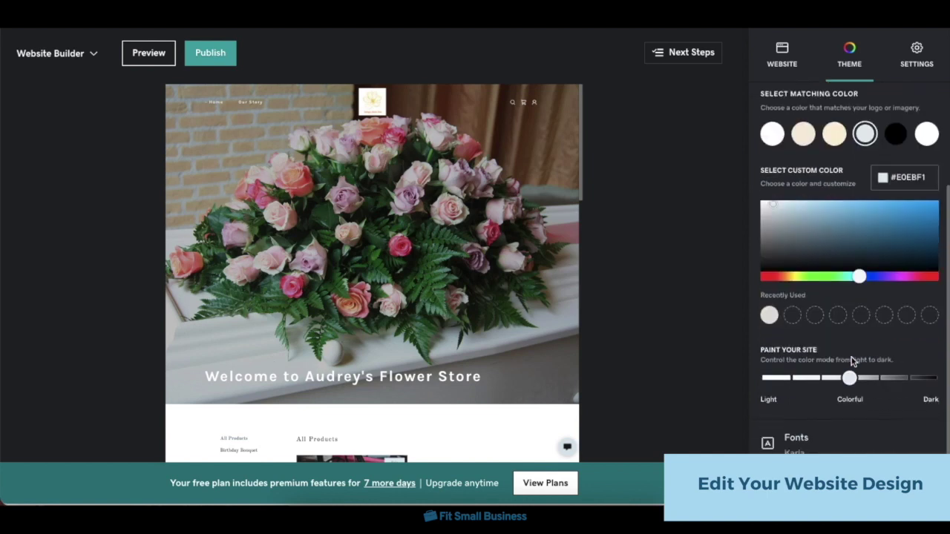
click(824, 427)
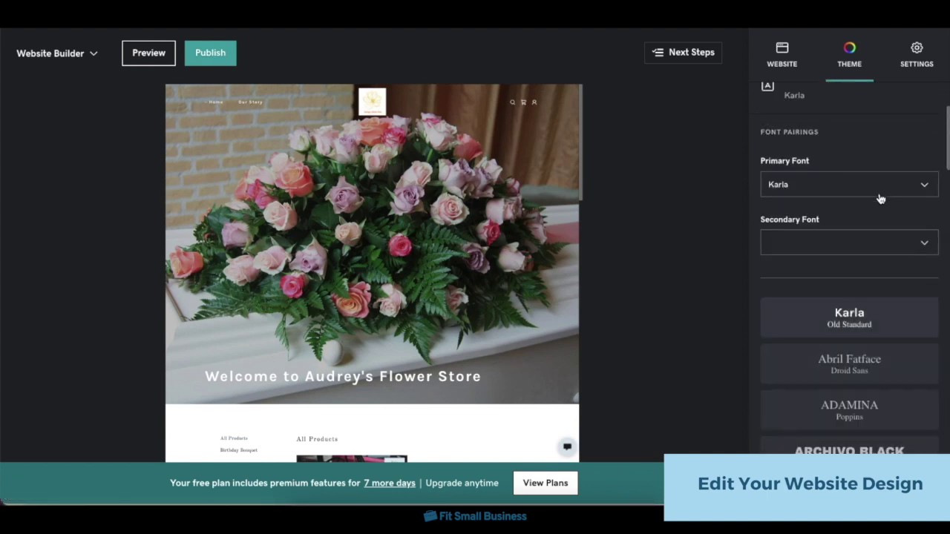
Change the site fonts to the ADAMINA/Poppins pairing.
scroll(895, 267, down, 3)
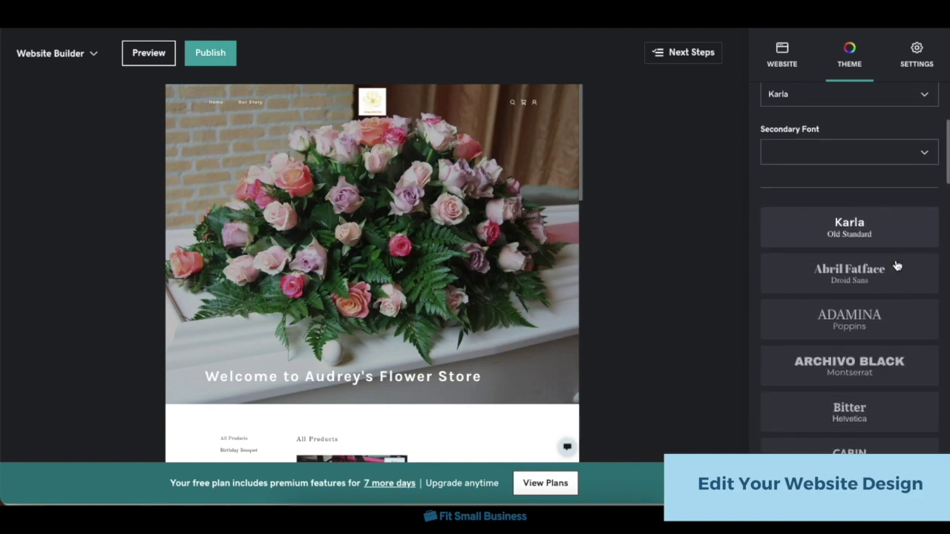
click(889, 325)
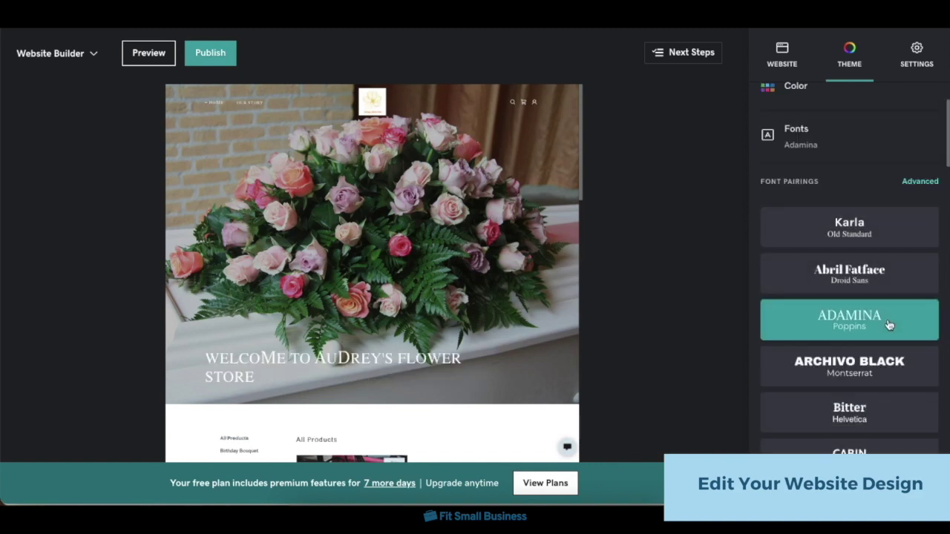
scroll(827, 252, up, 3)
click(805, 245)
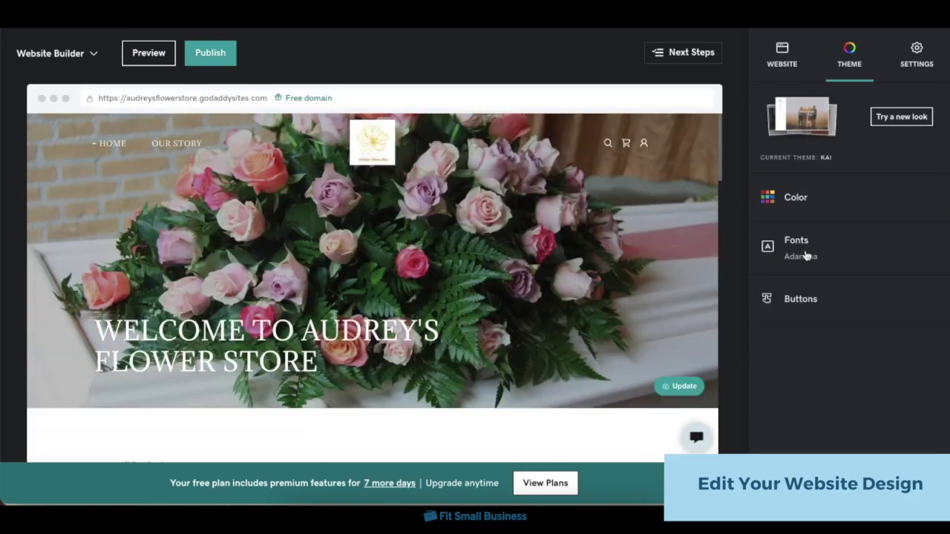
Give the primary buttons a new square style, leaving secondary buttons unchanged.
click(844, 300)
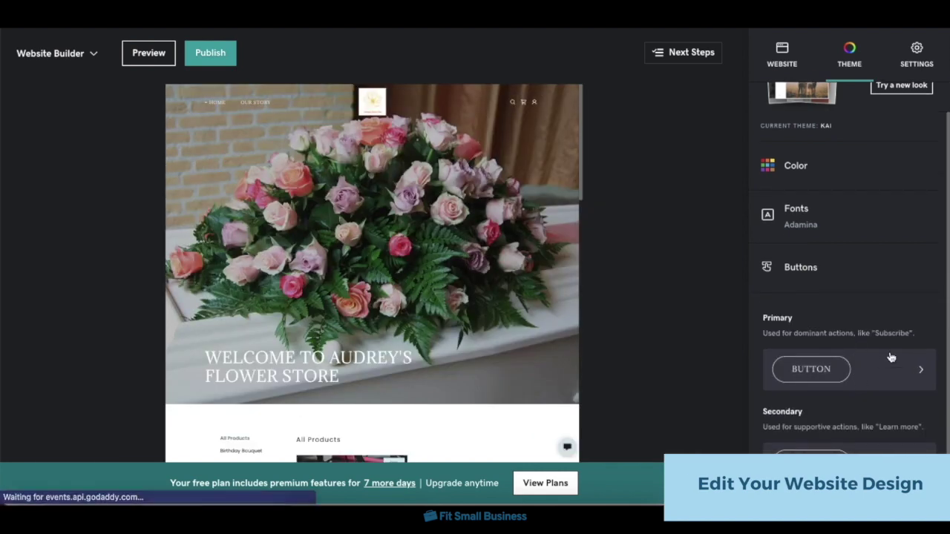
click(887, 356)
click(786, 98)
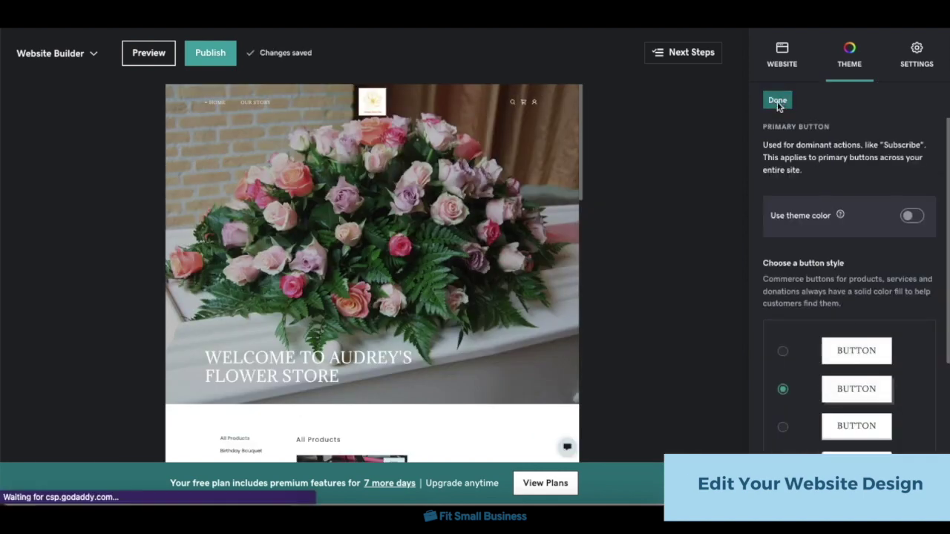
click(867, 454)
click(778, 99)
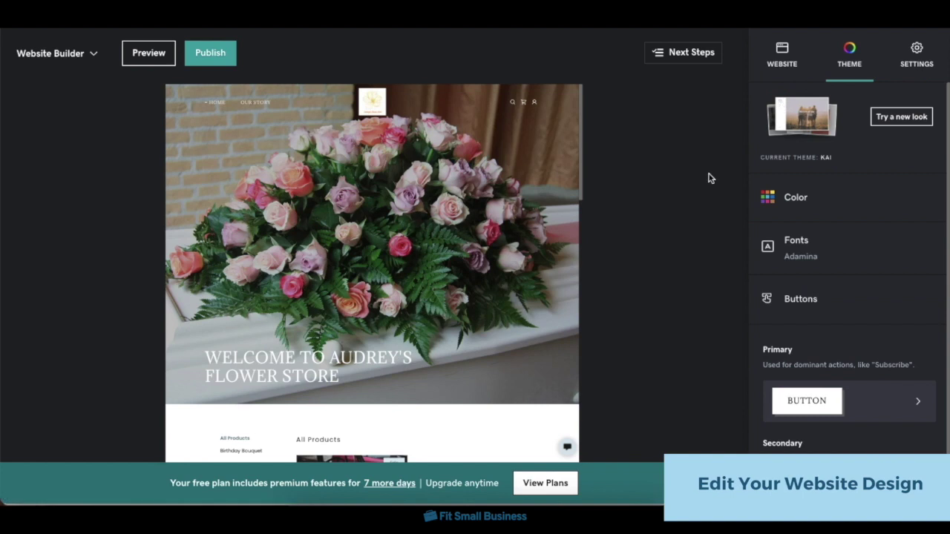
Preview the restyled flower store site, then publish it and dismiss the congratulations.
click(158, 59)
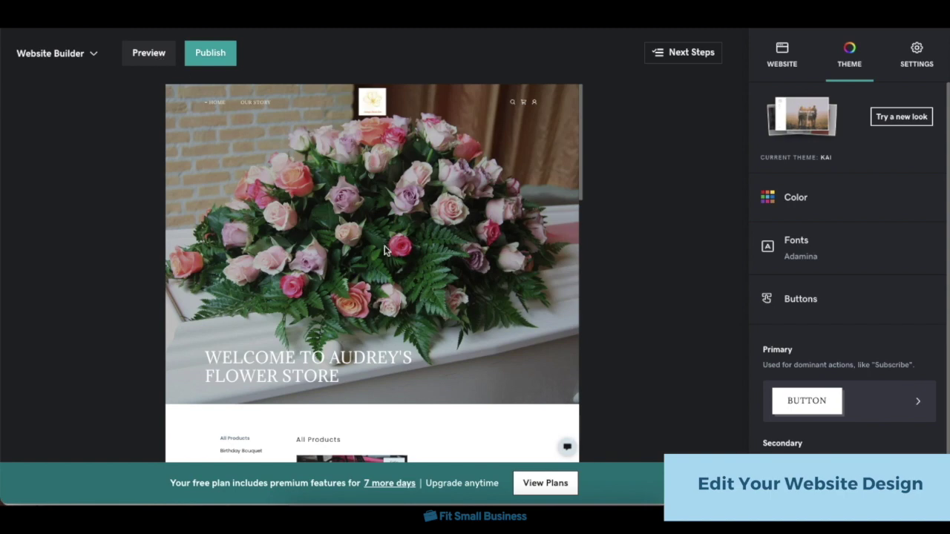
scroll(647, 346, down, 3)
scroll(647, 346, down, 5)
scroll(647, 346, up, 10)
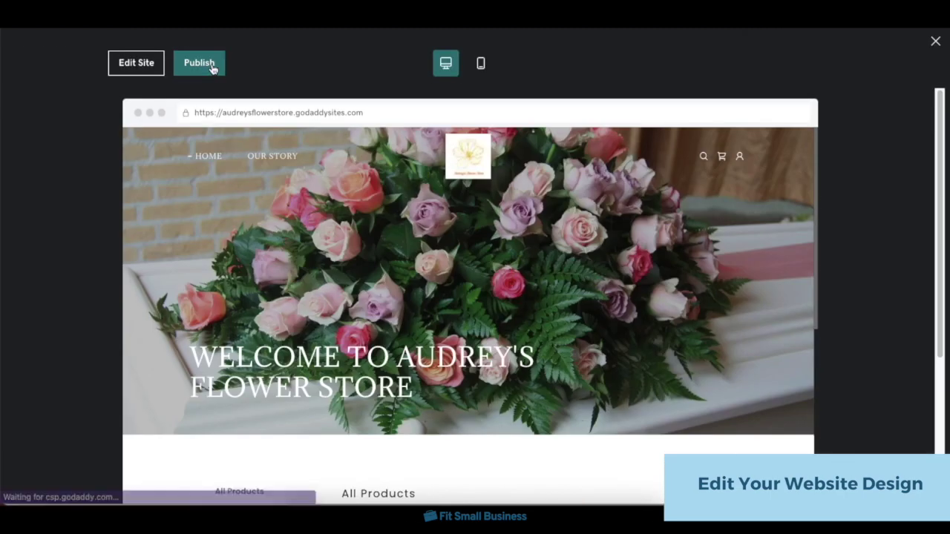
click(211, 66)
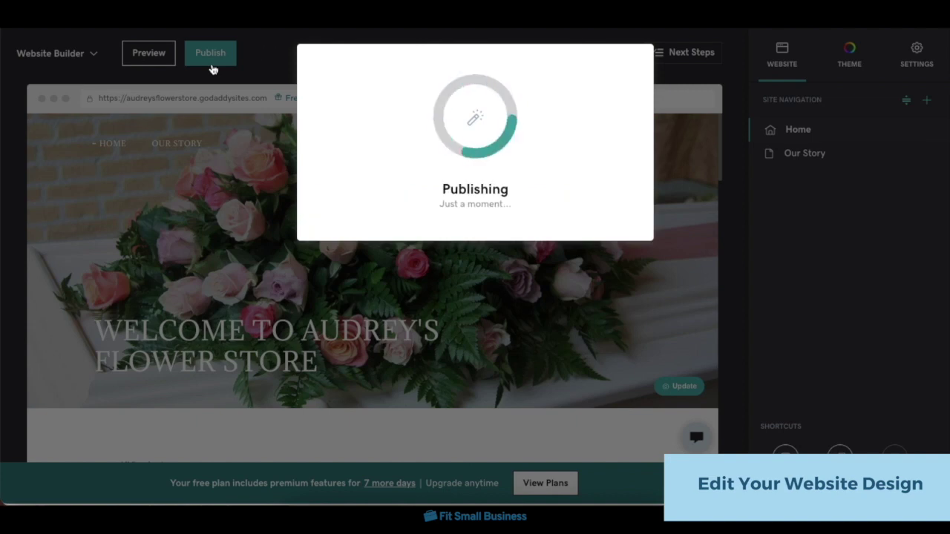
click(677, 65)
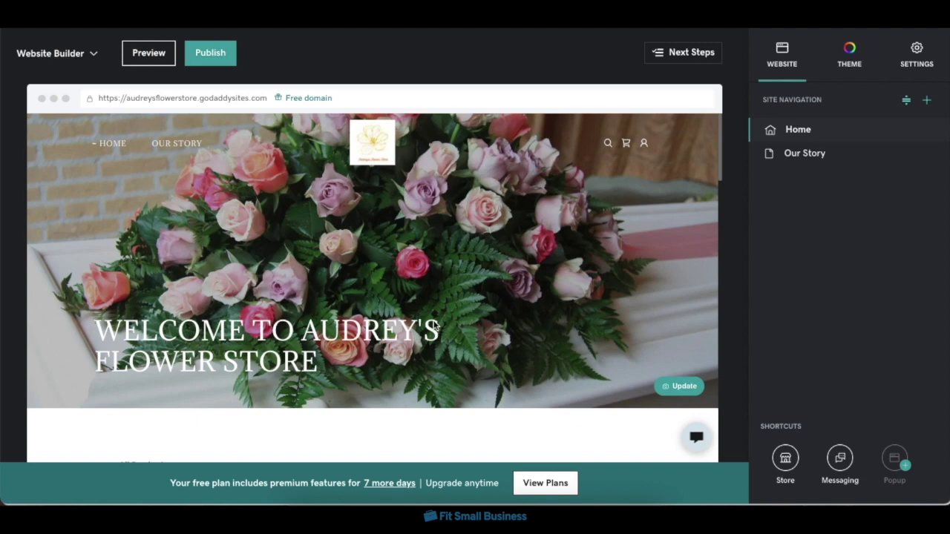
Leave the editor for the site Dashboard and start marketing for Audrey's Flower Store.
click(79, 55)
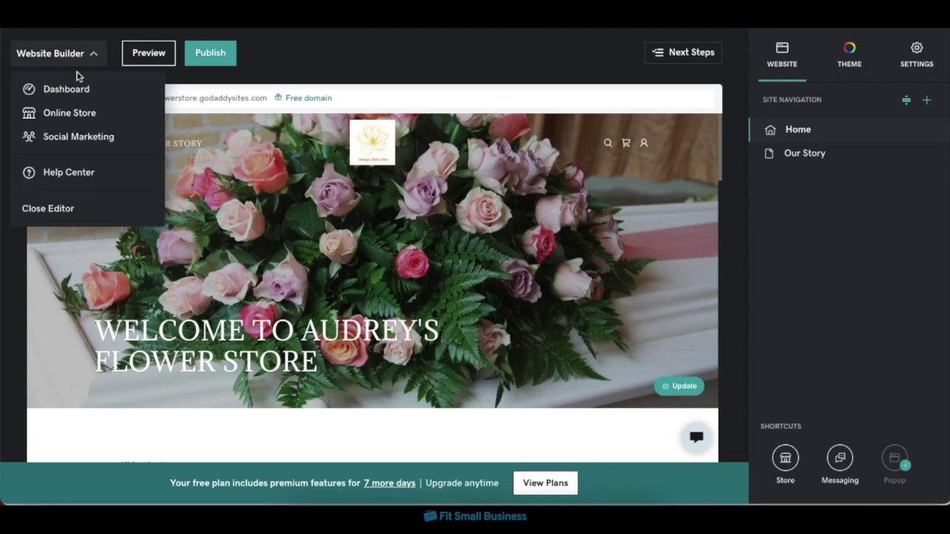
click(84, 95)
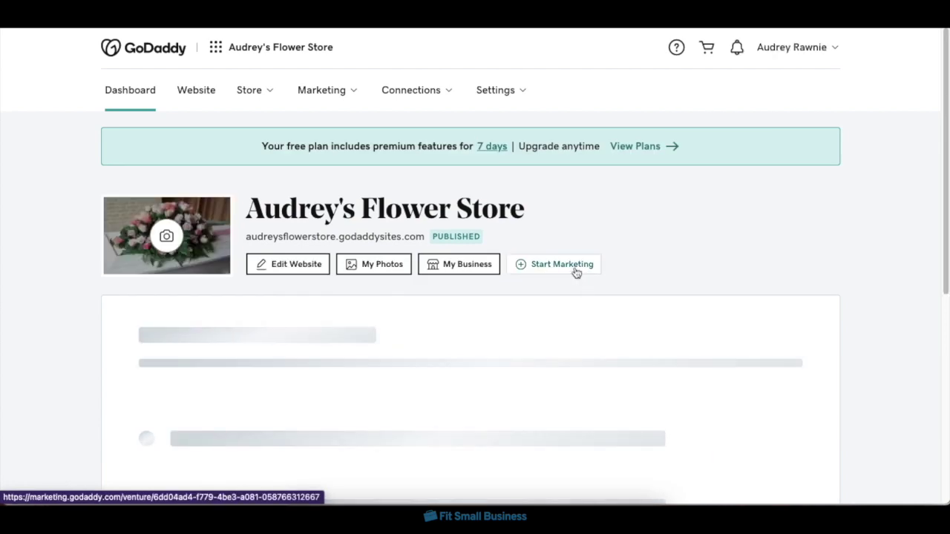
click(577, 273)
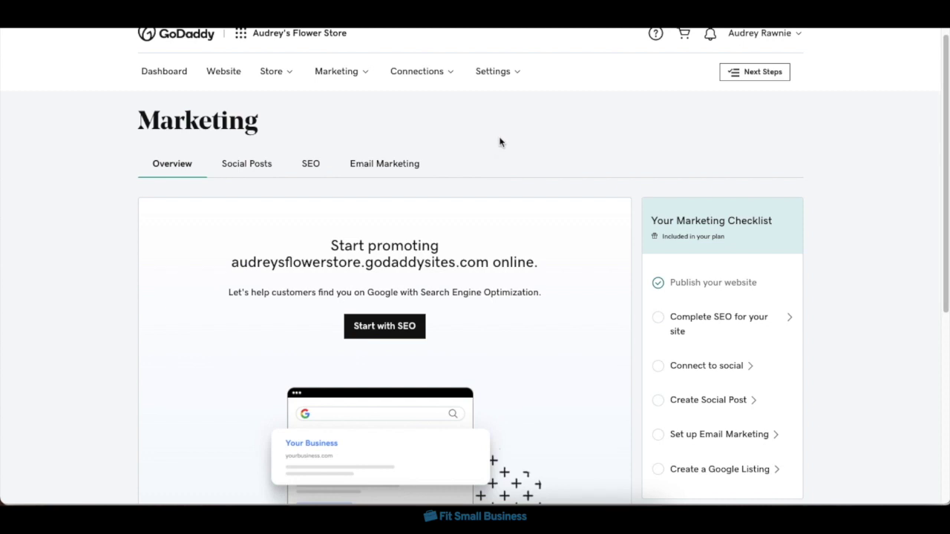
scroll(499, 181, down, 1)
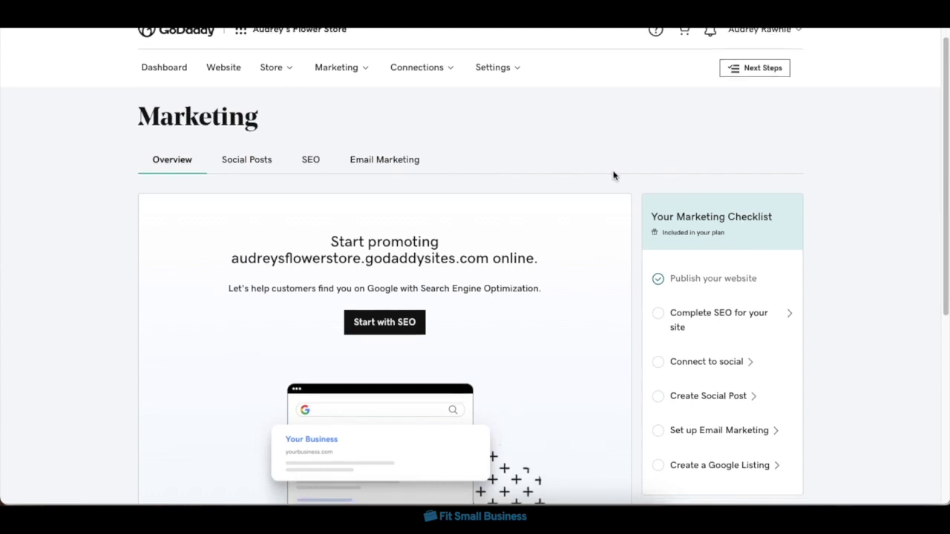
Start the SEO wizard with 'Birthday bouquets' as top product and 'Same-day bouquet delivery' as specialty.
click(310, 162)
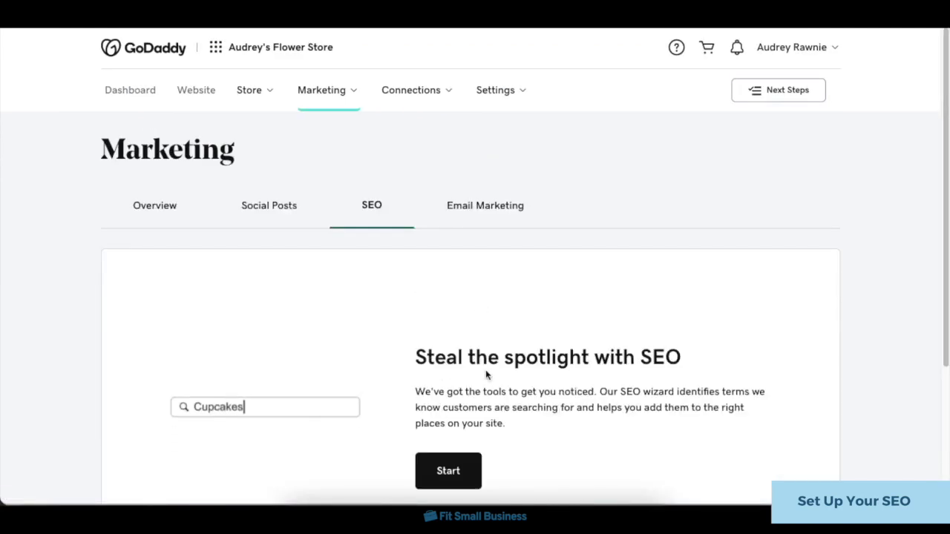
scroll(460, 445, down, 1)
click(460, 445)
click(527, 282)
text(Birthday bouquets)
click(472, 416)
text(Same-day bouquet delivery)
scroll(776, 416, down, 2)
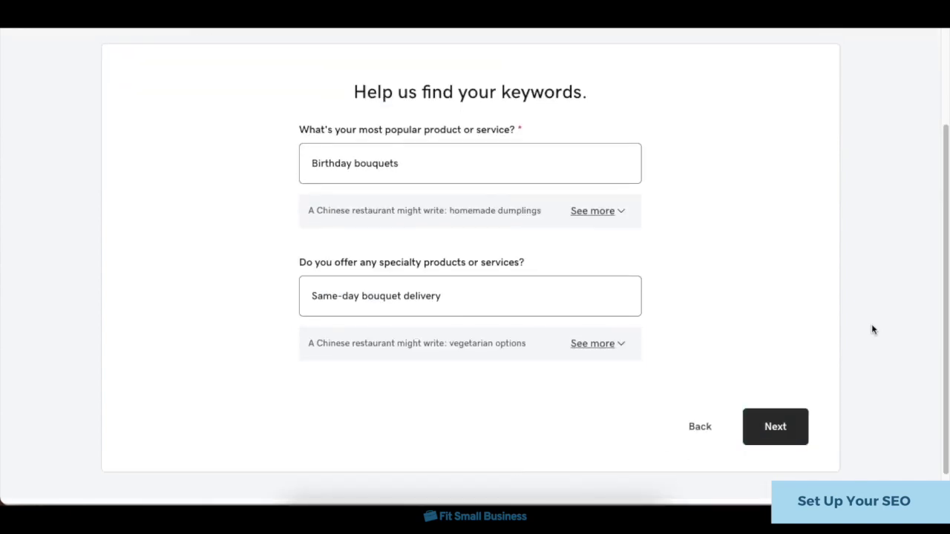
click(776, 426)
Choose three suggested homepage keywords and the Birthday Bouquets page title.
click(299, 272)
click(425, 269)
click(564, 275)
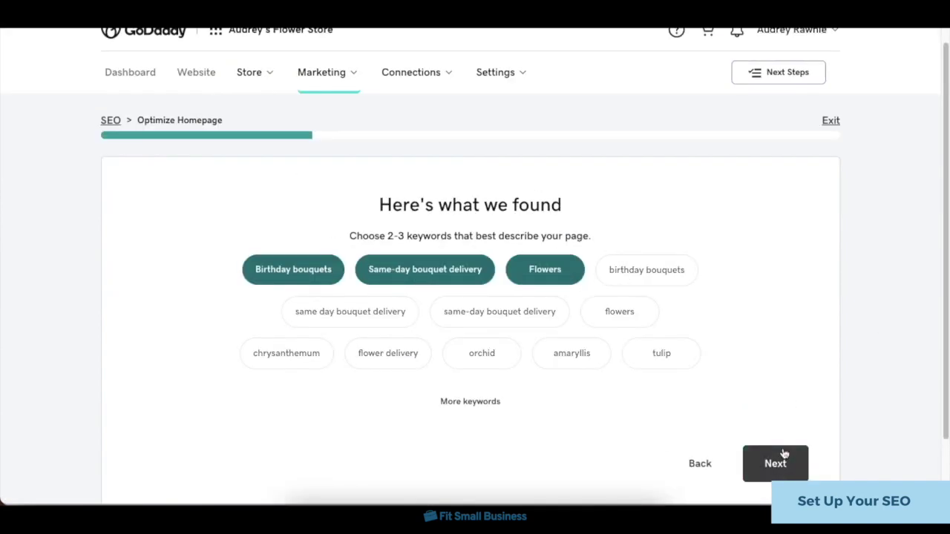
click(776, 460)
scroll(877, 363, down, 1)
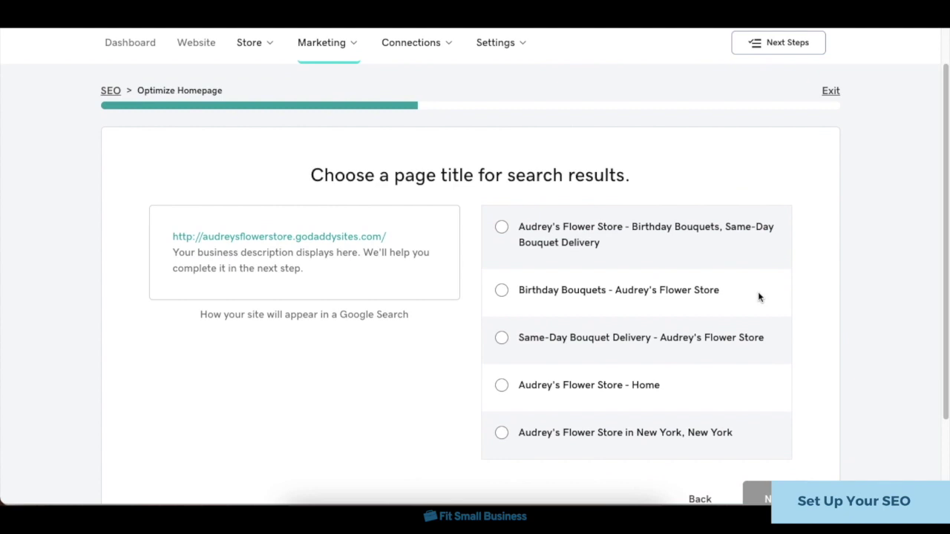
click(640, 291)
scroll(812, 330, down, 1)
click(776, 462)
Add the keywords to the first homepage section, save, and finish the SEO walkthrough.
scroll(789, 363, down, 3)
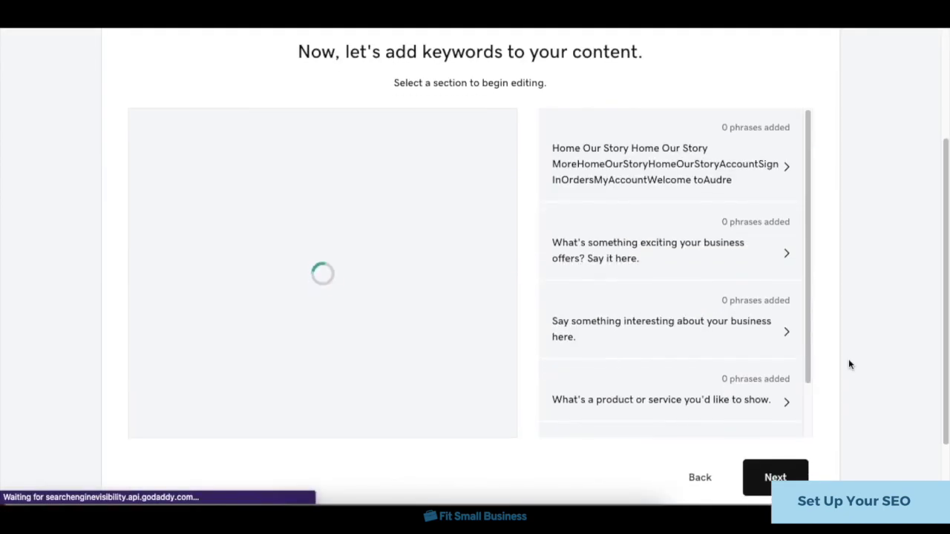
click(607, 170)
scroll(606, 170, down, 1)
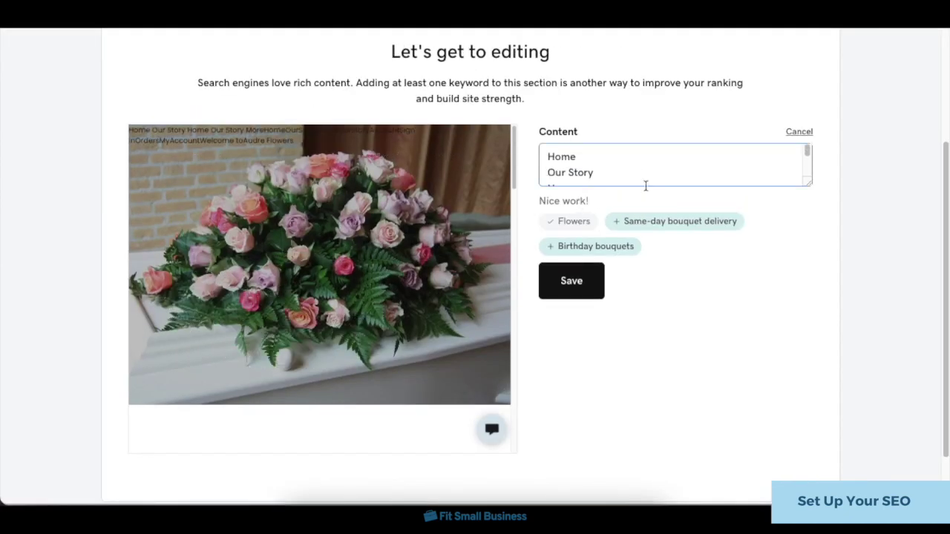
click(571, 262)
click(772, 478)
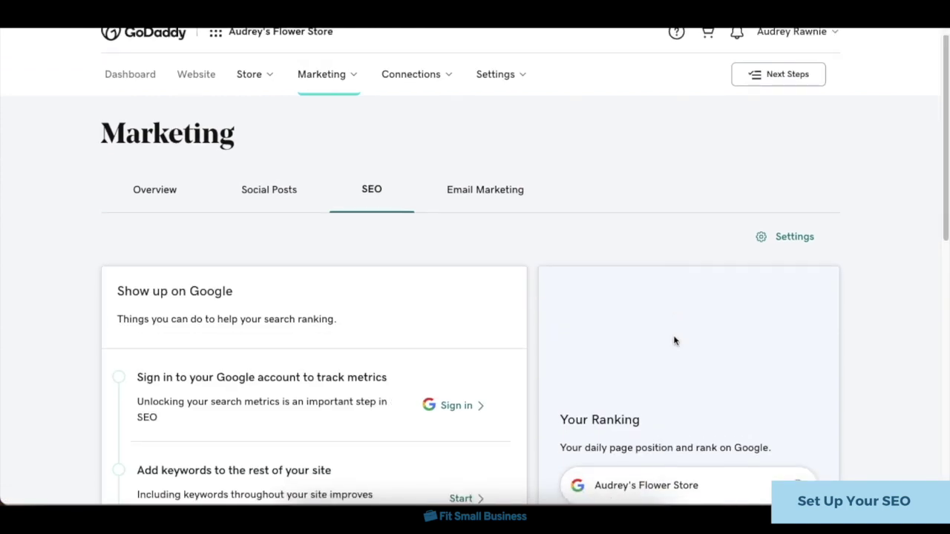
scroll(564, 286, down, 1)
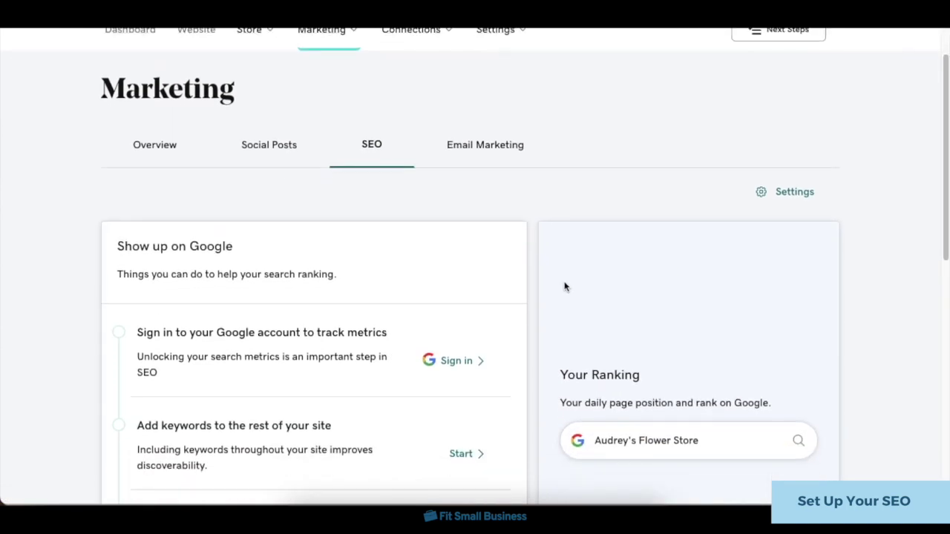
click(466, 368)
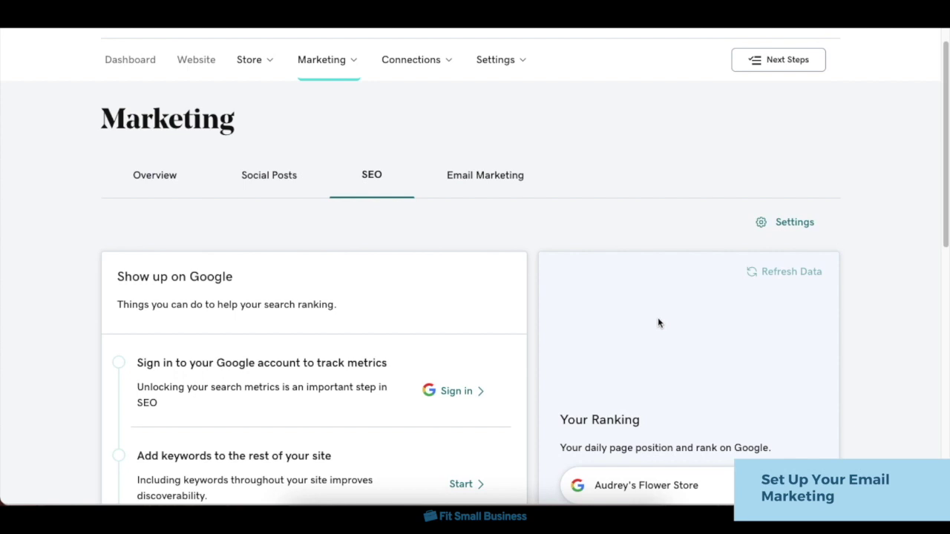
Open Email Marketing and close the new-email starting-point chooser, showing 25000 credits and no campaigns.
click(492, 188)
scroll(566, 230, down, 5)
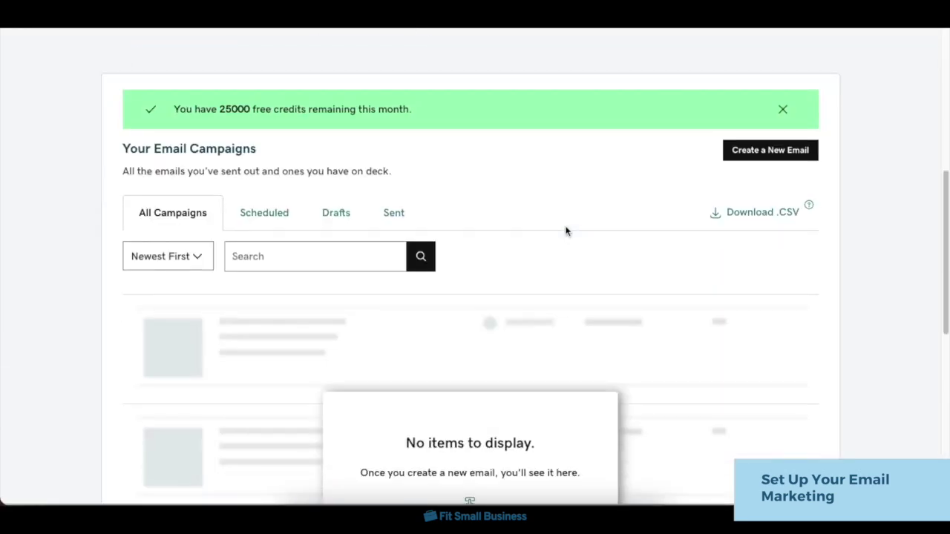
click(797, 149)
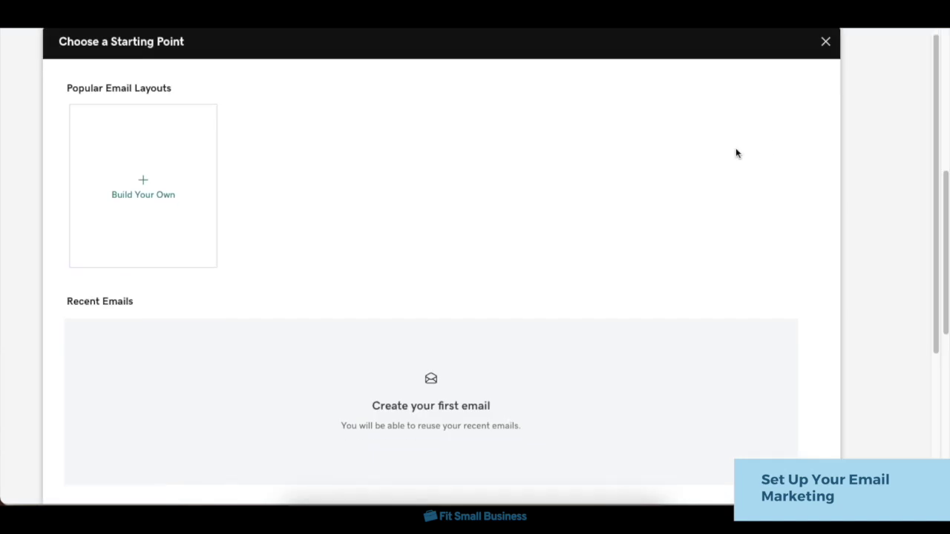
click(825, 54)
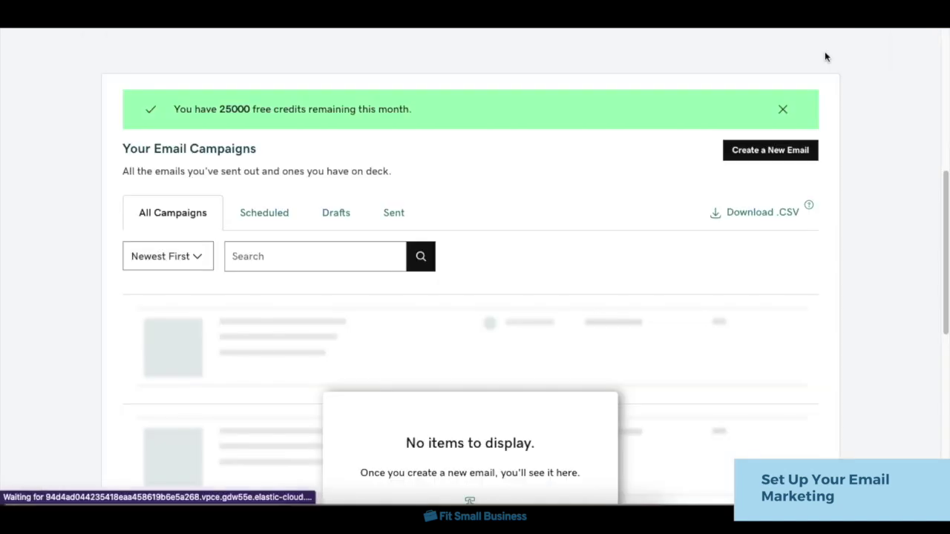
scroll(830, 245, down, 5)
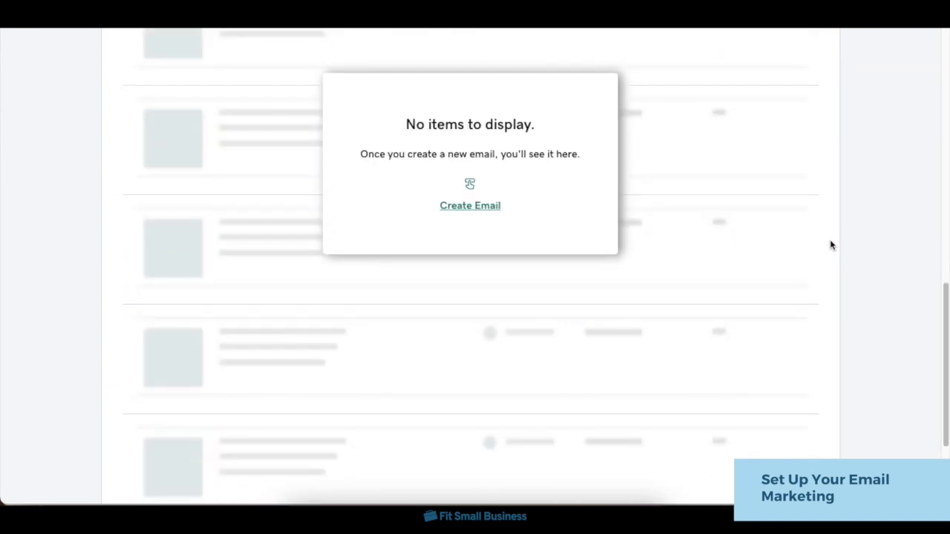
scroll(831, 246, up, 6)
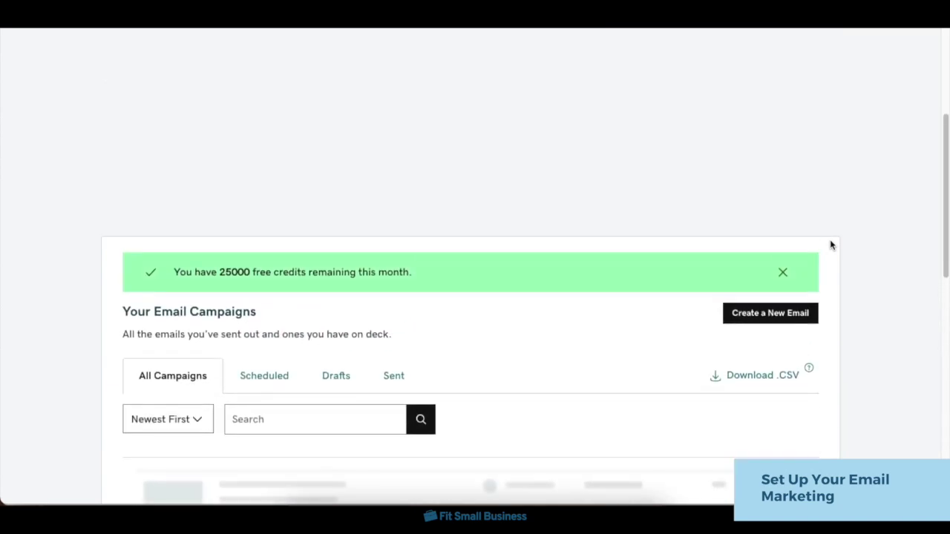
scroll(830, 245, up, 2)
scroll(780, 111, down, 1)
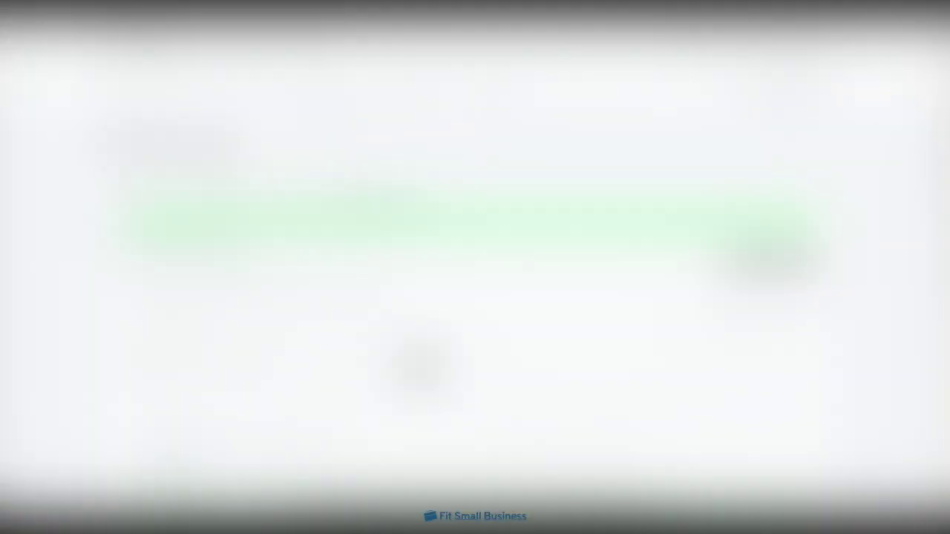
scroll(717, 315, down, 1)
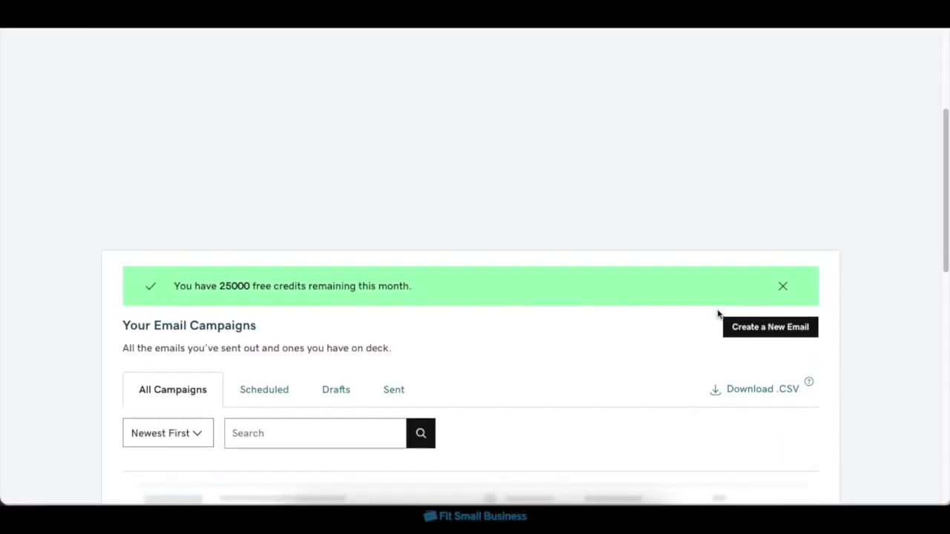
scroll(717, 315, up, 2)
scroll(718, 315, up, 2)
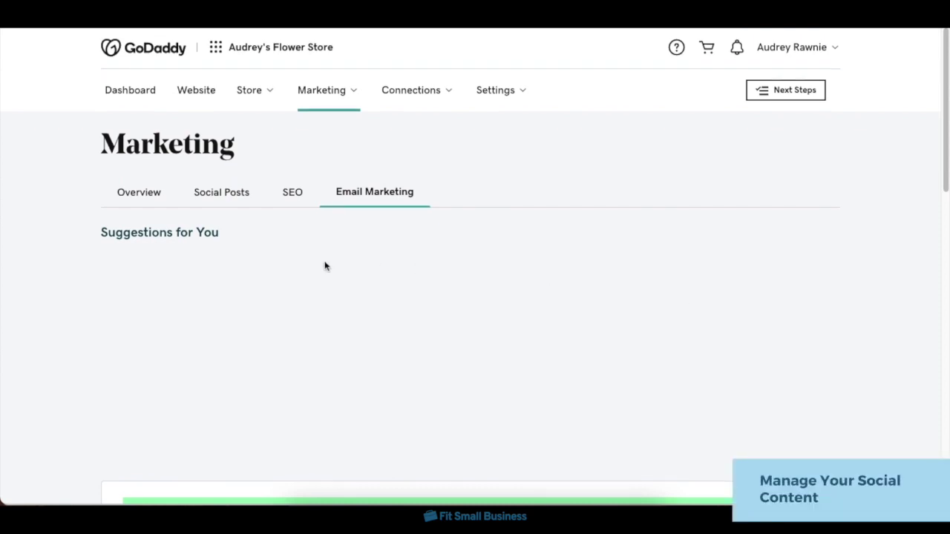
Open Social Posts, look over the Create Social Post composer, then close it.
click(224, 196)
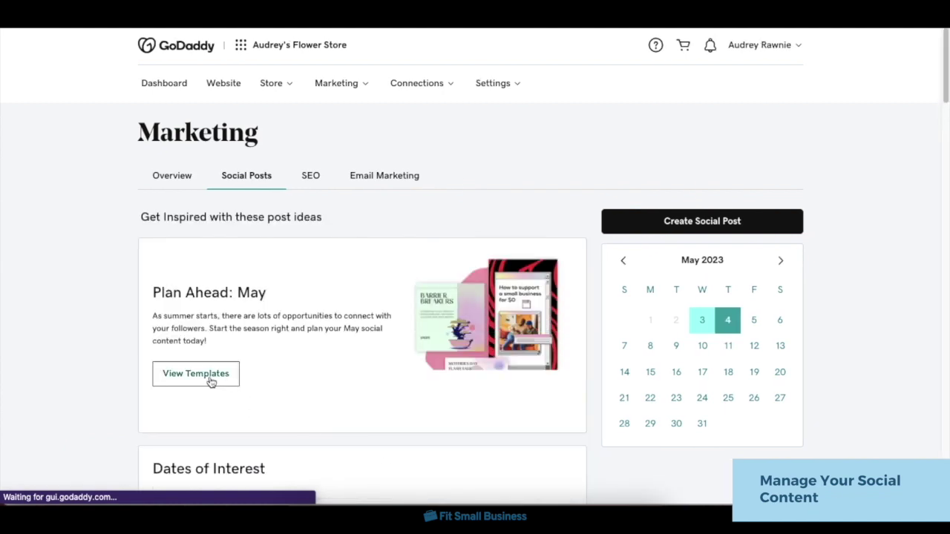
click(684, 229)
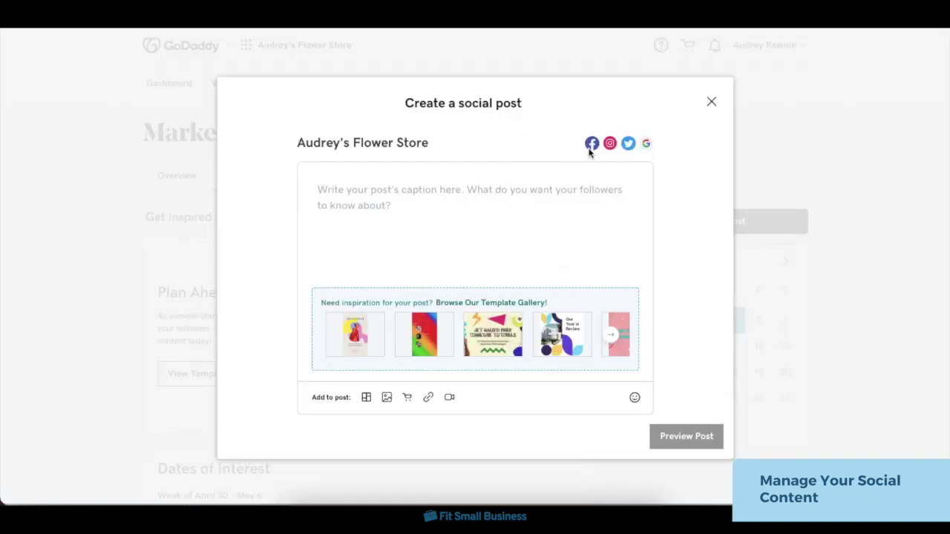
mouse_move(627, 151)
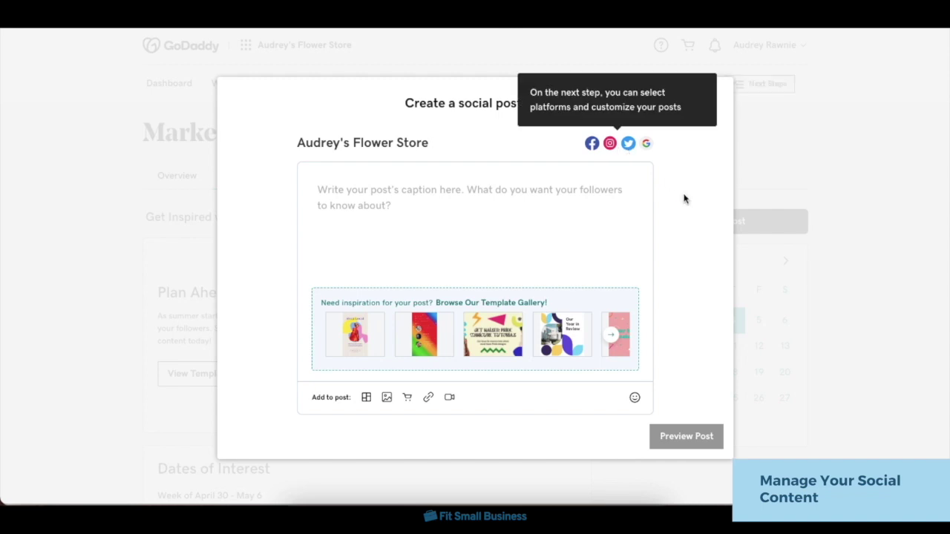
click(711, 103)
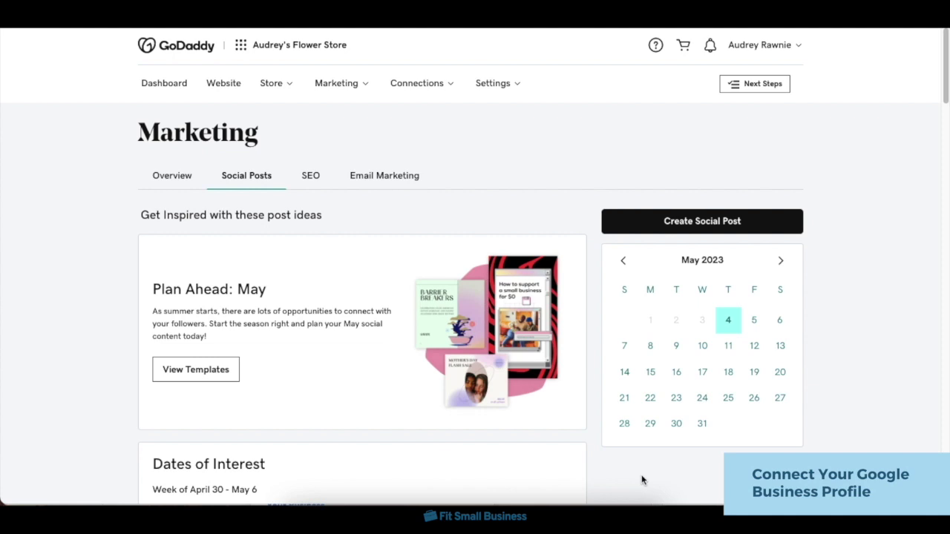
Return to the Marketing Overview and start the Create a Google Listing checklist item.
click(180, 179)
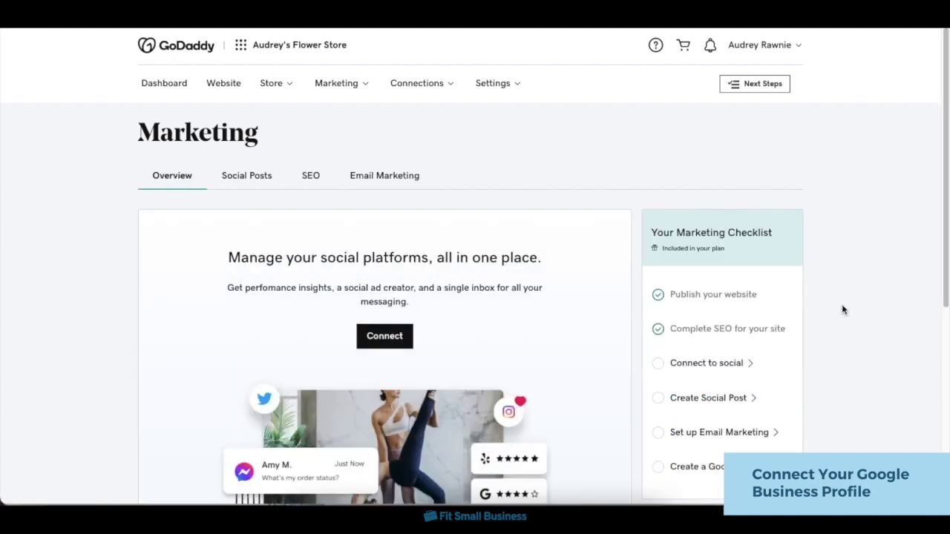
scroll(865, 310, down, 1)
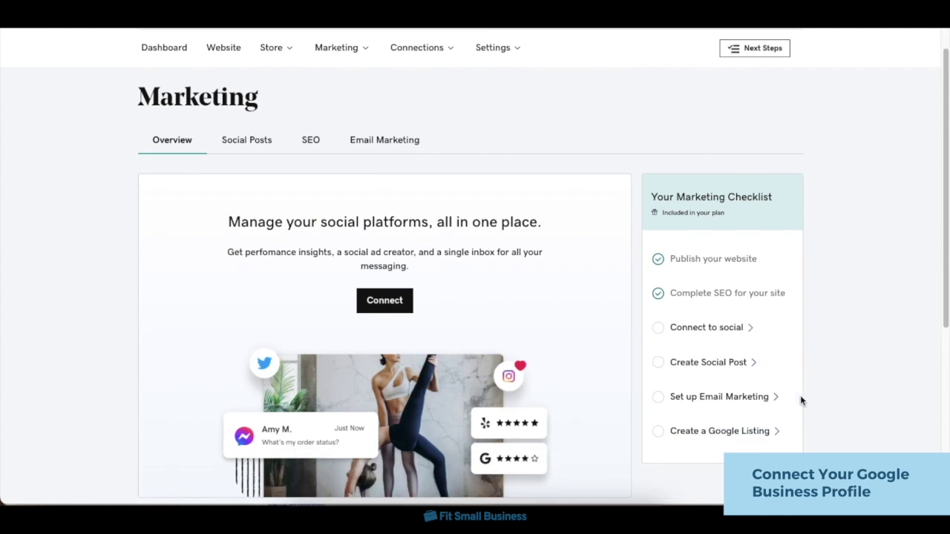
click(744, 443)
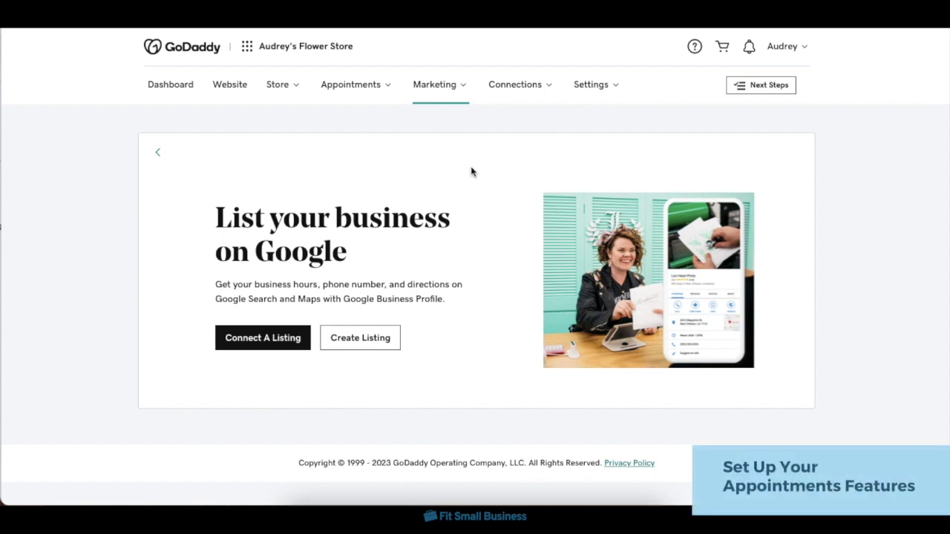
Go to the Appointments overview and start adding a new service.
click(363, 95)
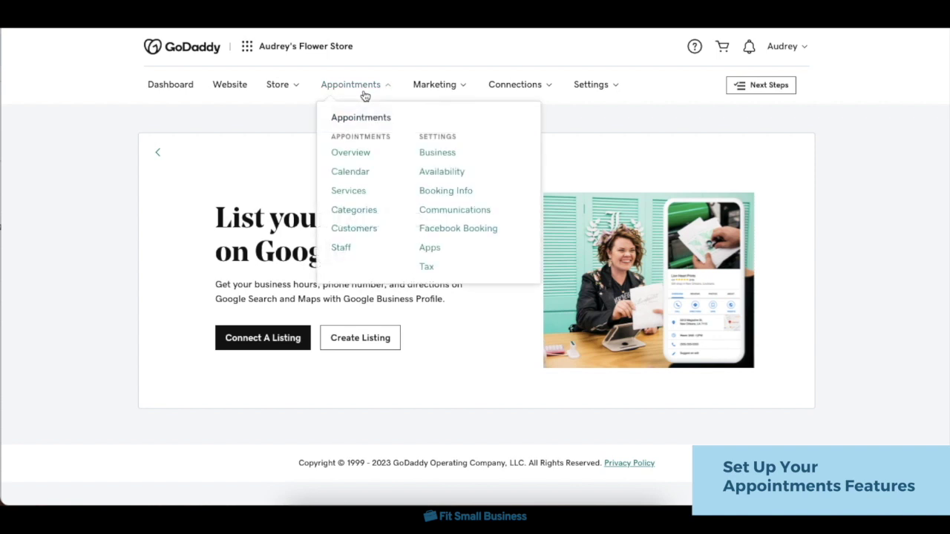
click(368, 155)
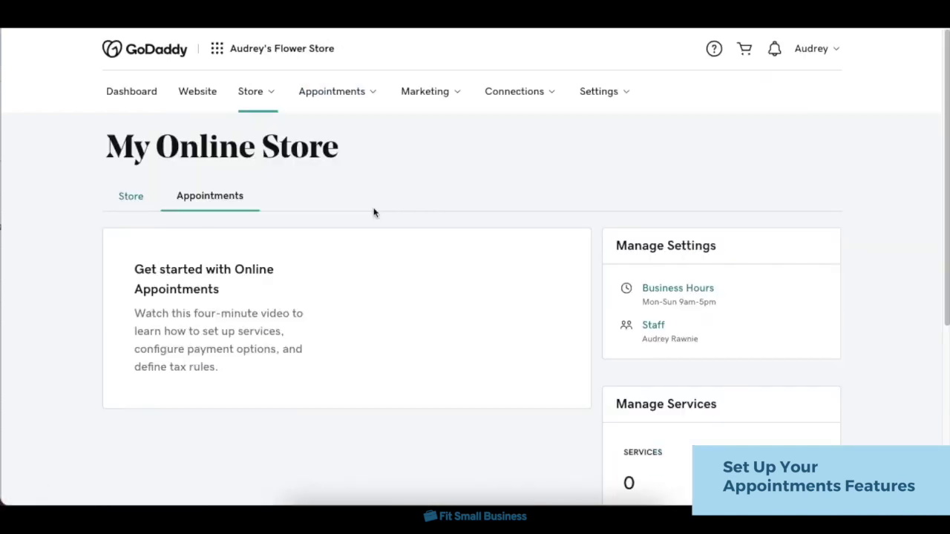
scroll(373, 212, down, 5)
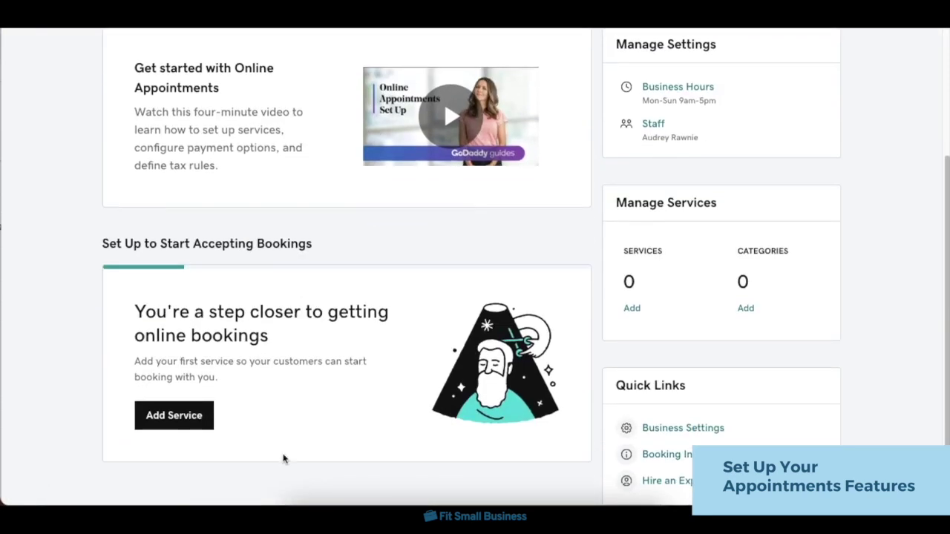
click(205, 428)
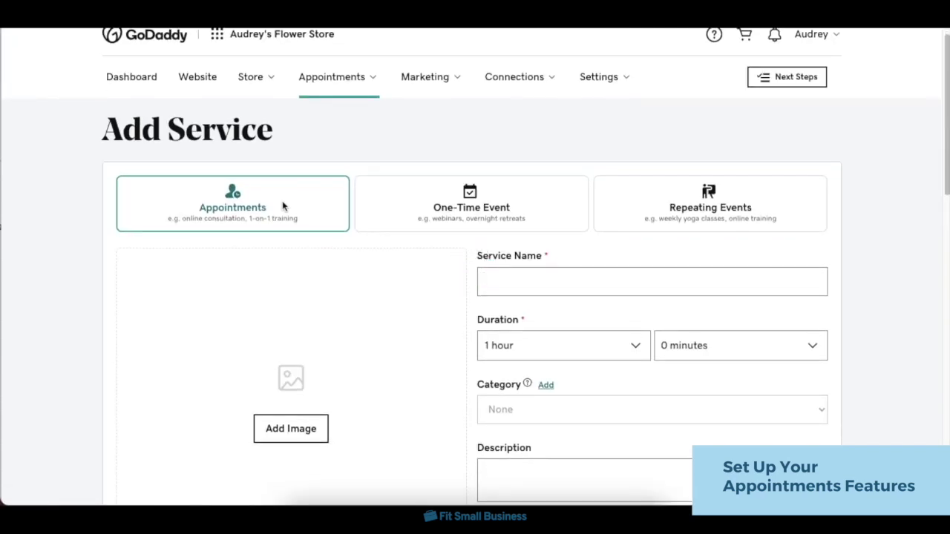
Choose the one-on-one Appointments service type and name it 'Online Consultation'.
click(424, 213)
scroll(583, 191, down, 1)
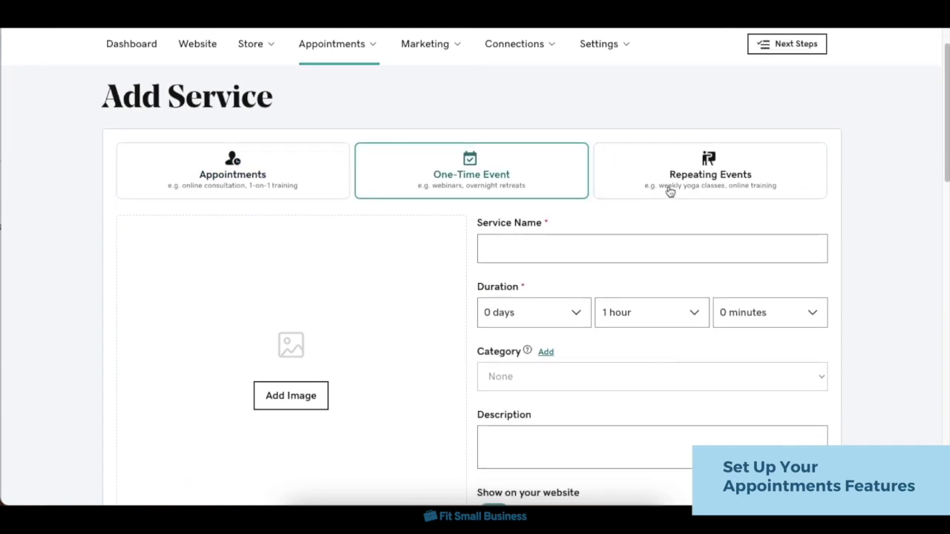
click(669, 190)
click(312, 187)
click(523, 248)
text(Online Consultation)
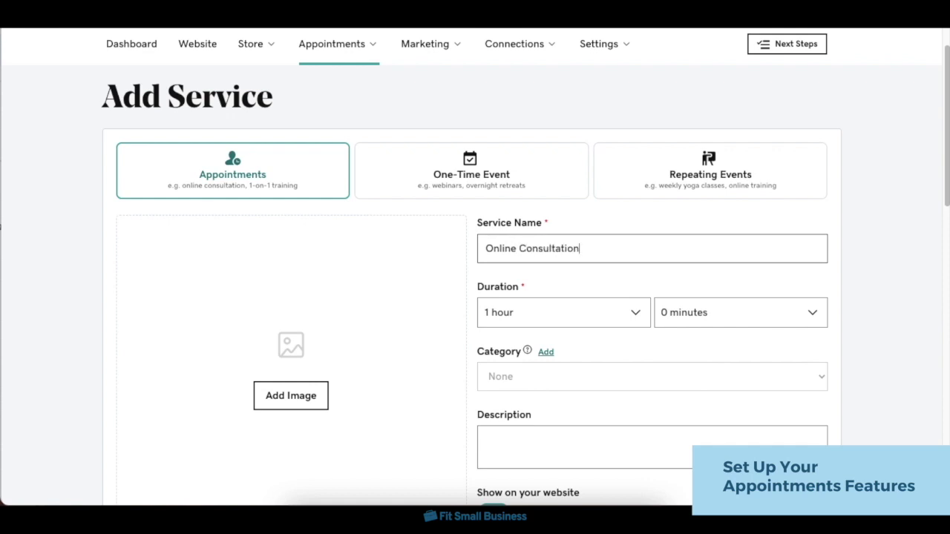